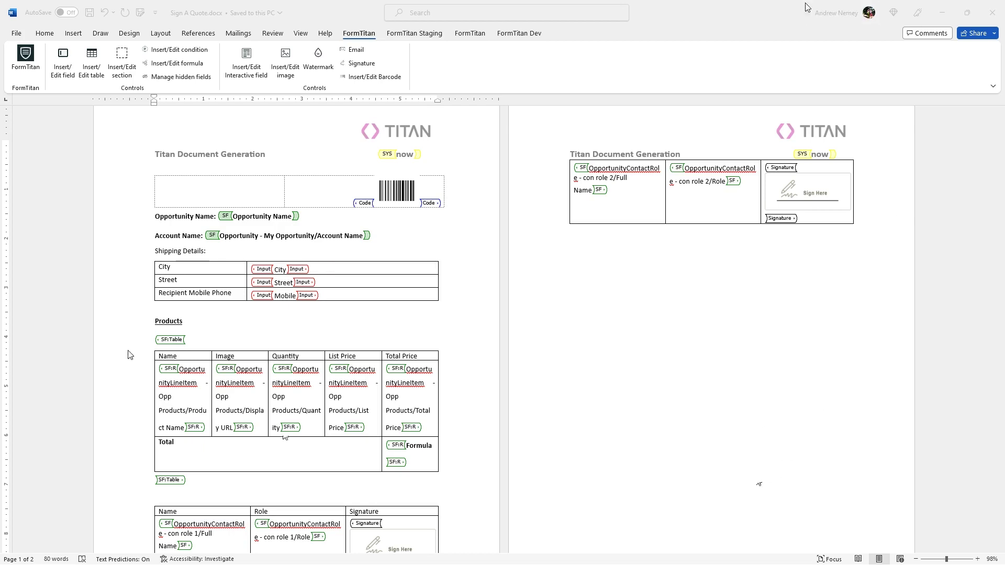
Step: Minimize Word and show the Biking Equipment opportunity's Details in Salesforce
click(942, 11)
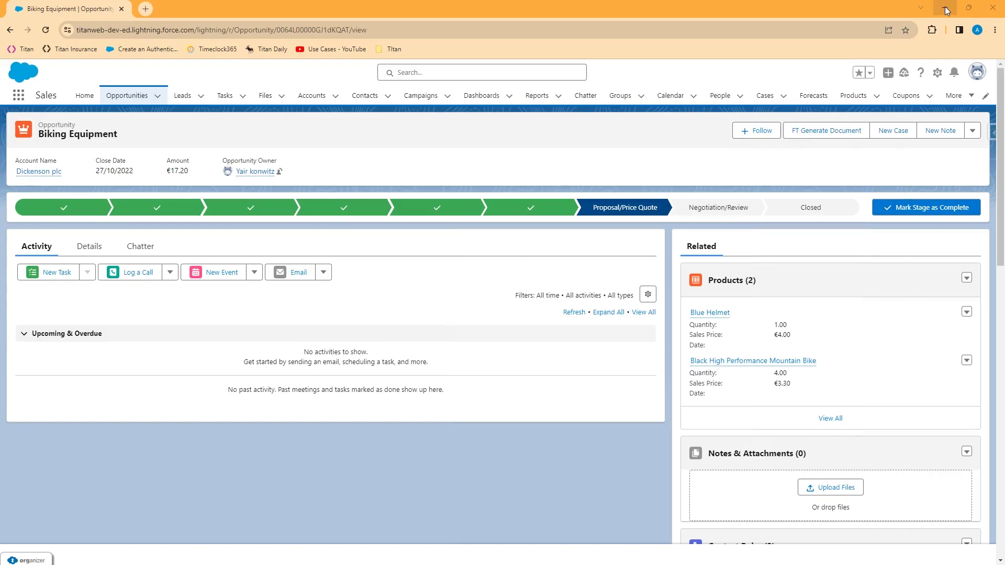
click(90, 247)
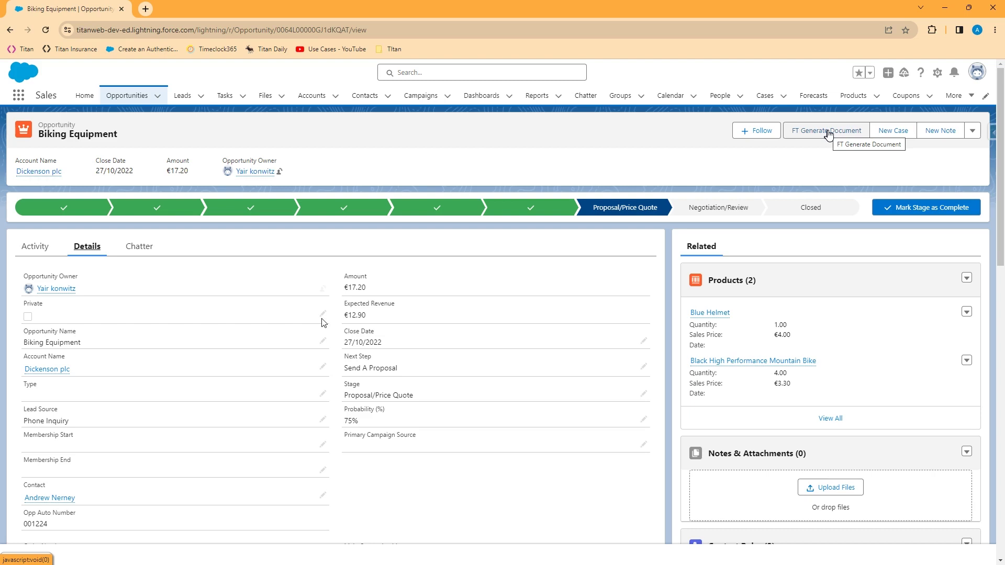
click(829, 130)
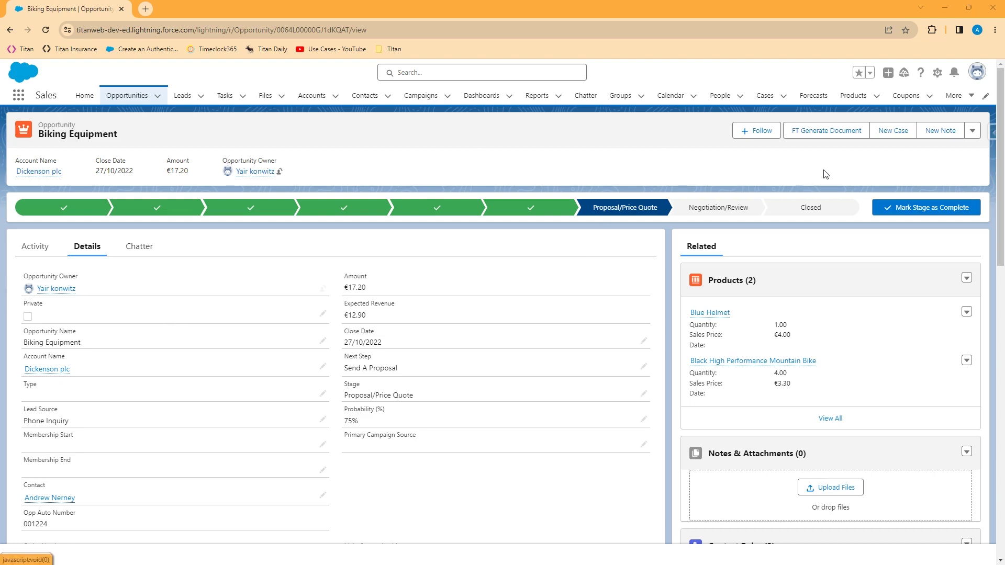
click(838, 131)
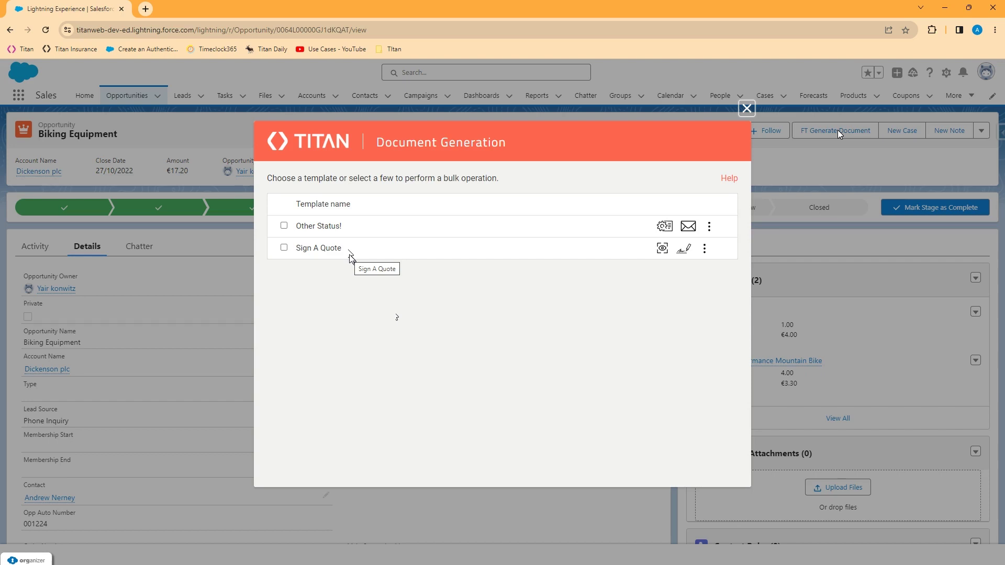
drag(345, 250, 295, 251)
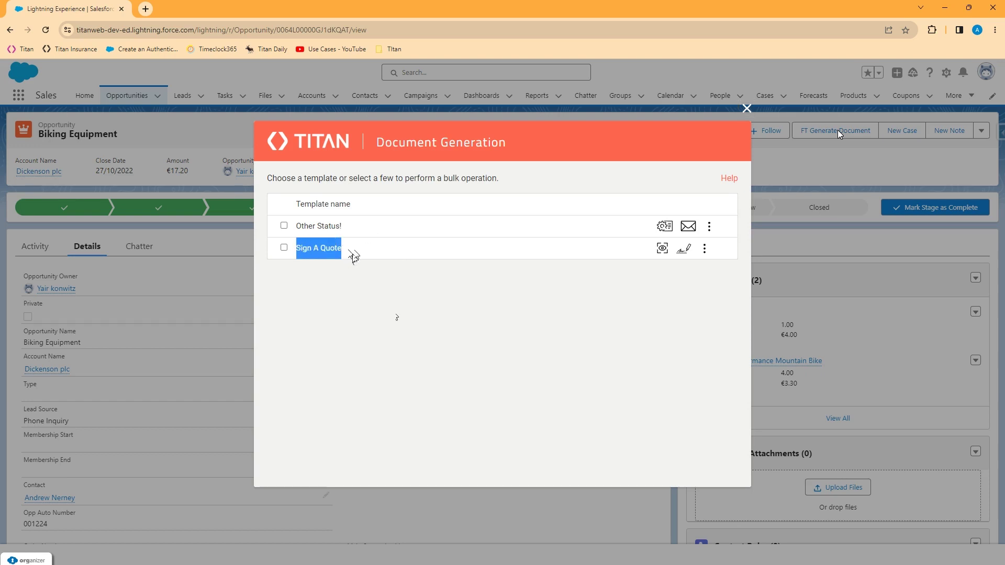
click(746, 108)
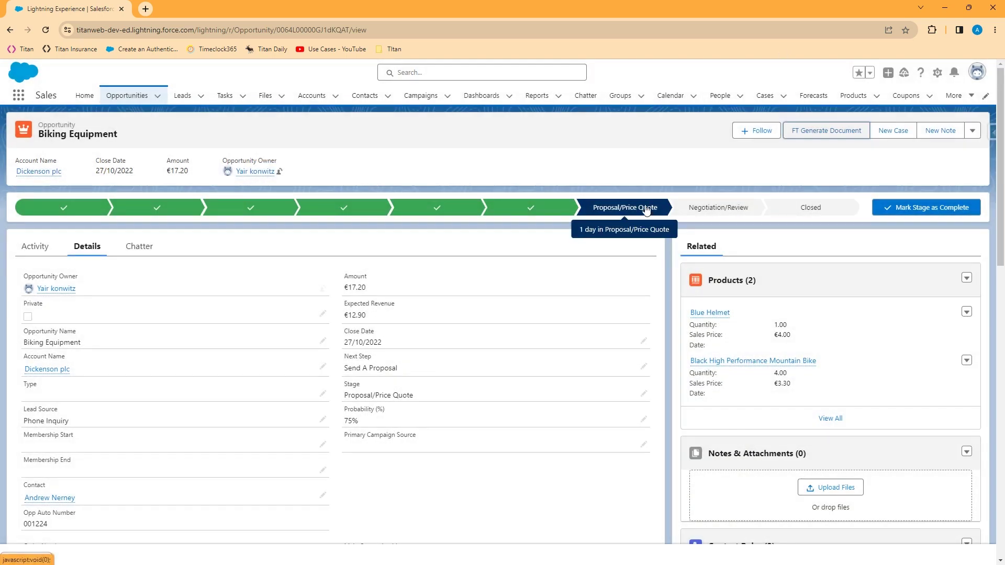
click(526, 208)
click(924, 208)
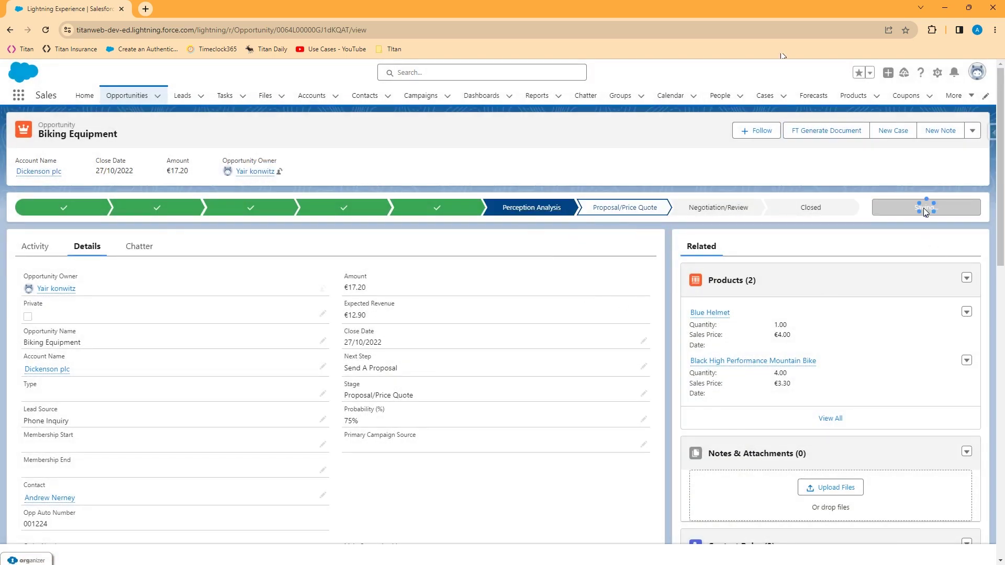
click(814, 130)
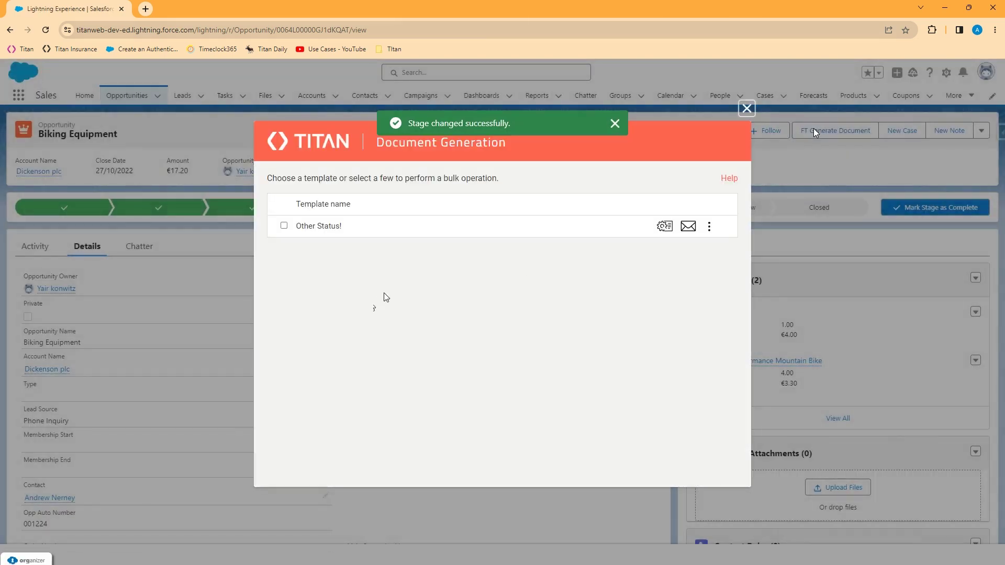
click(747, 109)
click(624, 207)
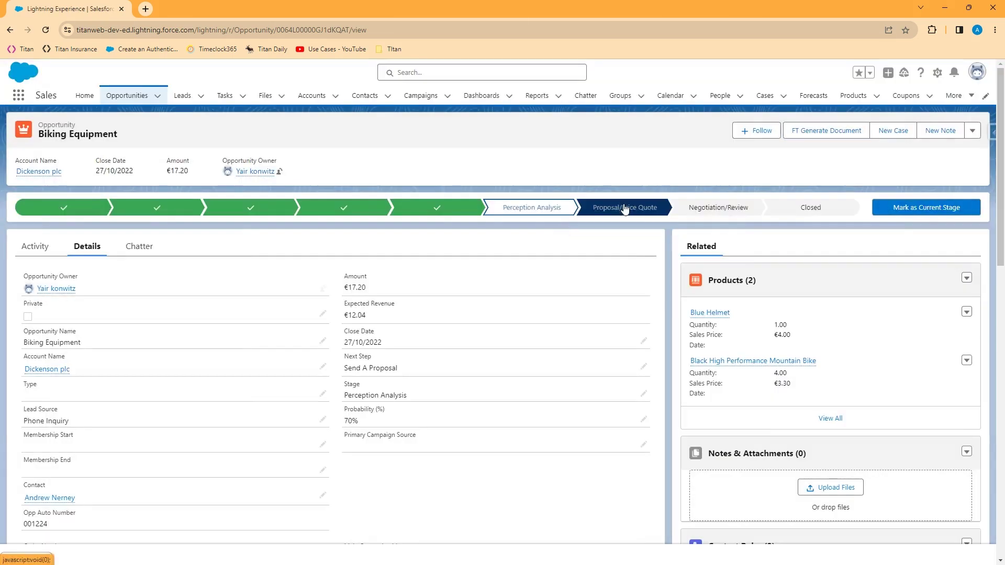
click(925, 214)
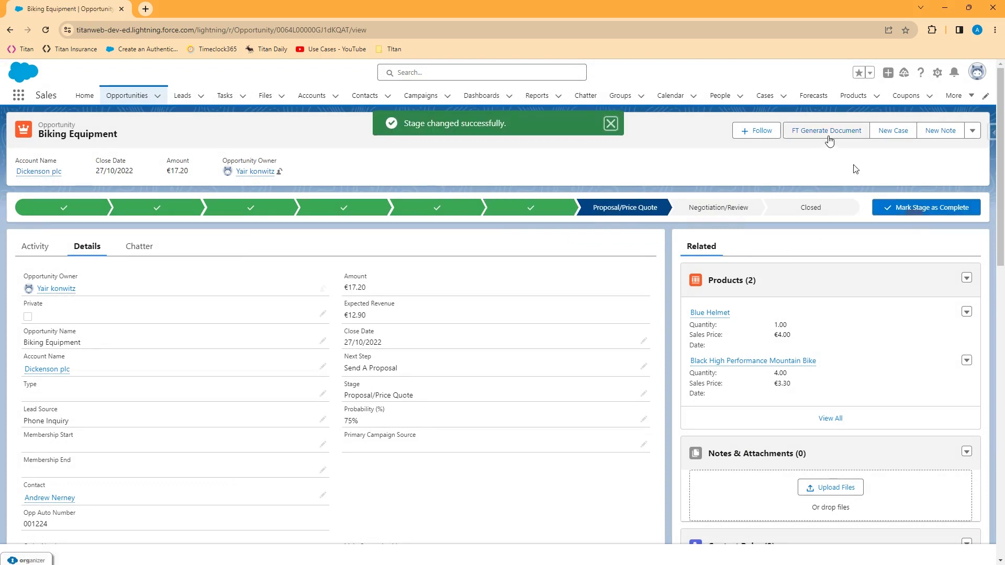
scroll(533, 392, down, 2)
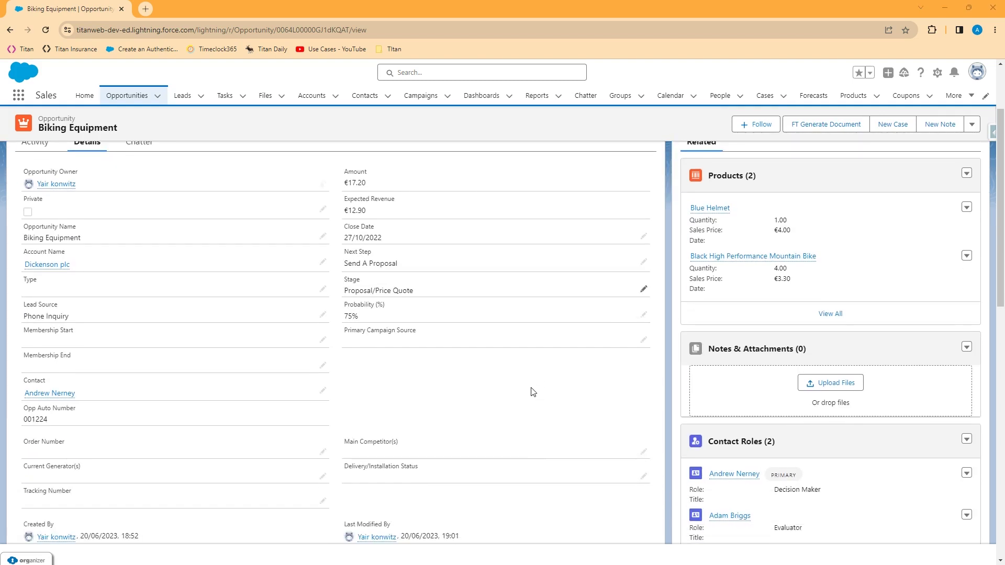
scroll(533, 392, down, 1)
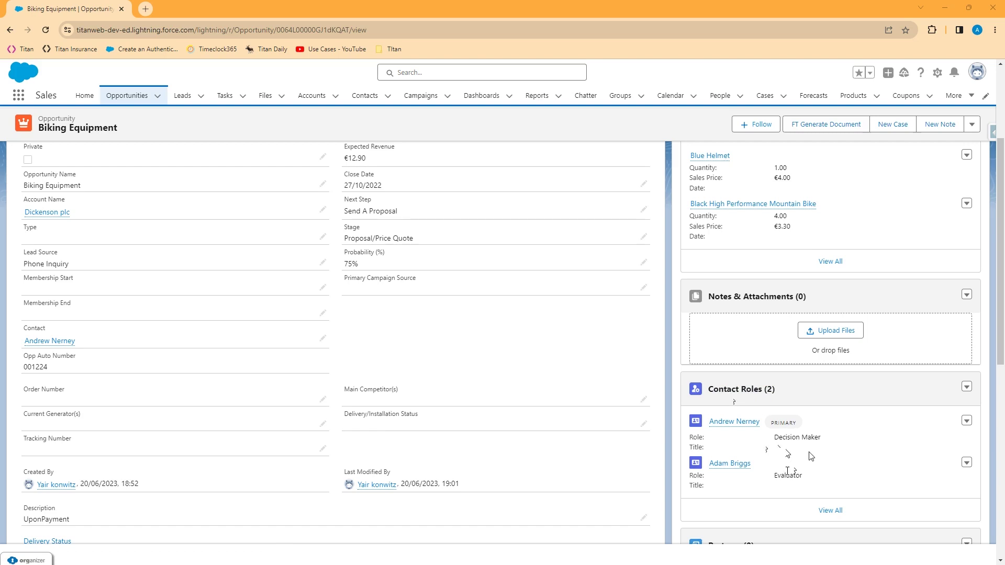
scroll(806, 453, up, 3)
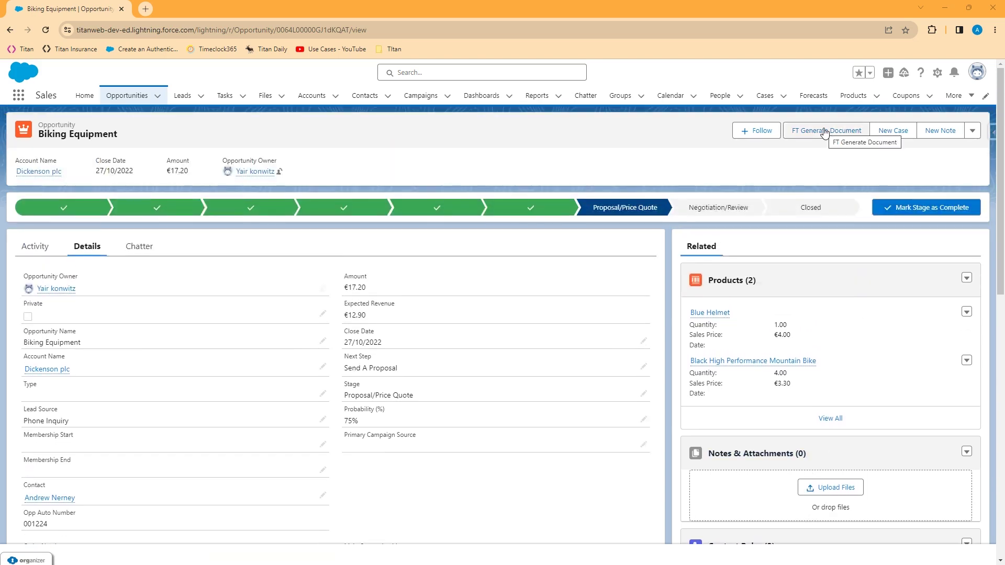
Step: Send the Sign A Quote template for signing from the FT Generate Document list
click(824, 132)
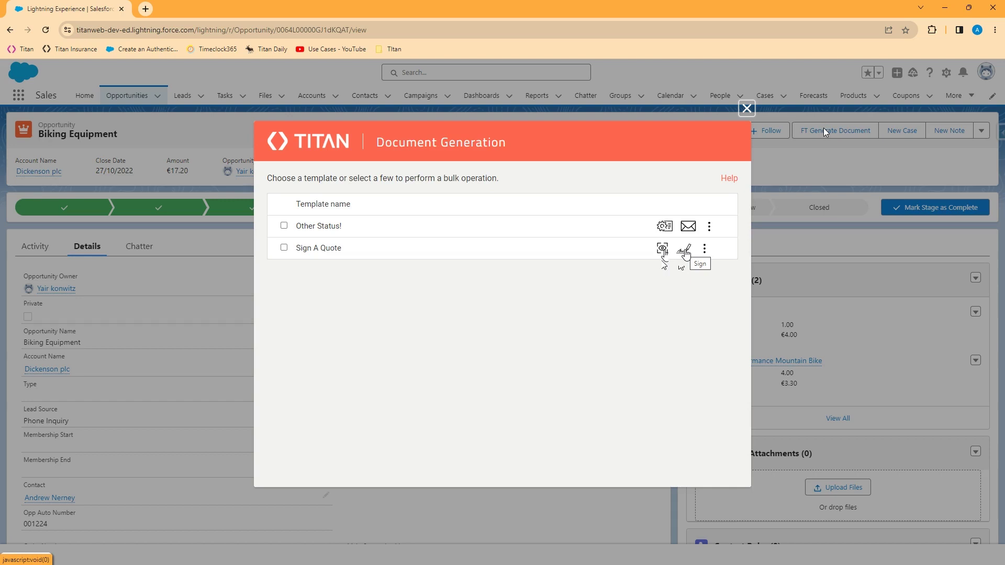
click(704, 250)
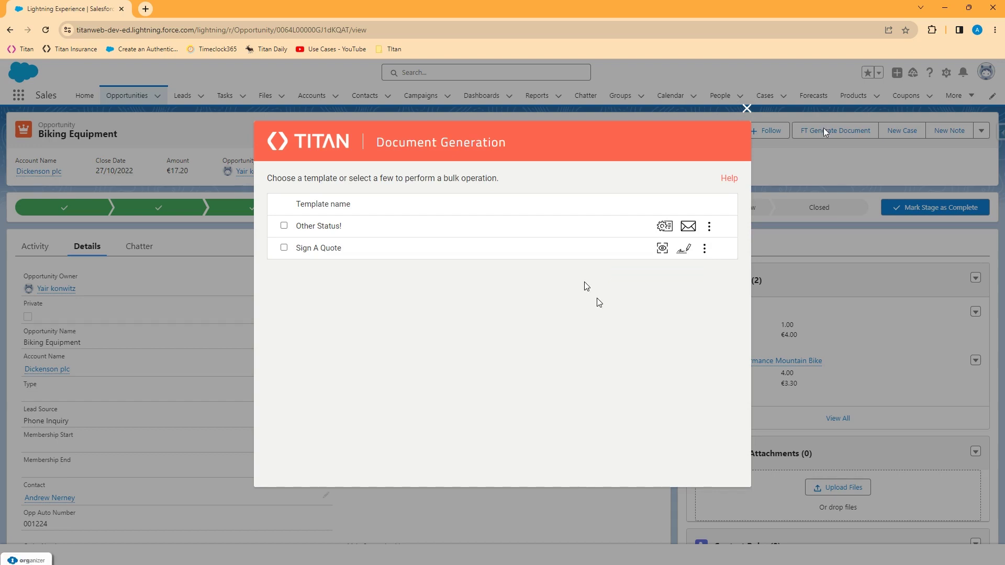
click(684, 251)
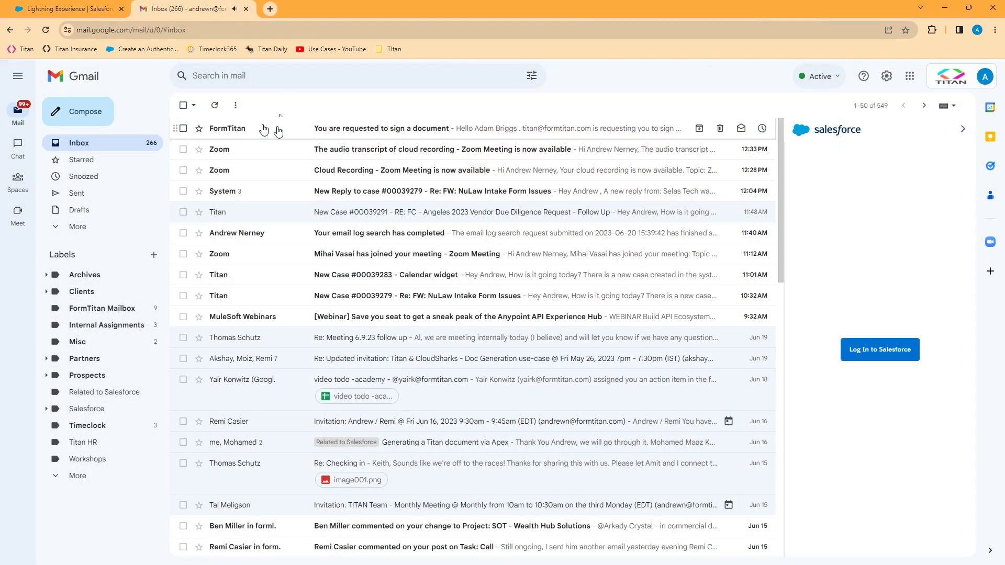
Step: Open the FormTitan signing request email and follow its Sign A Quote link
click(278, 130)
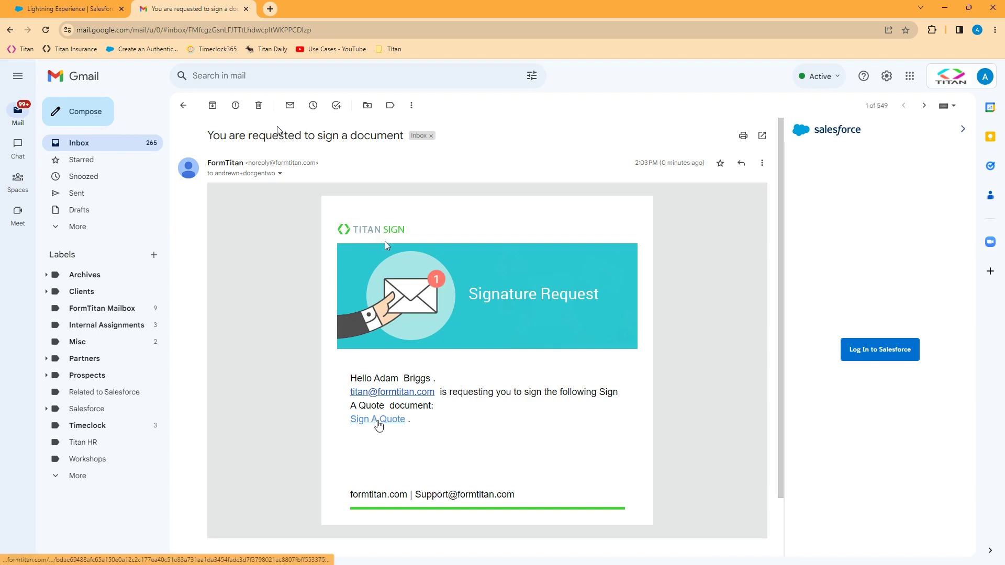
click(379, 425)
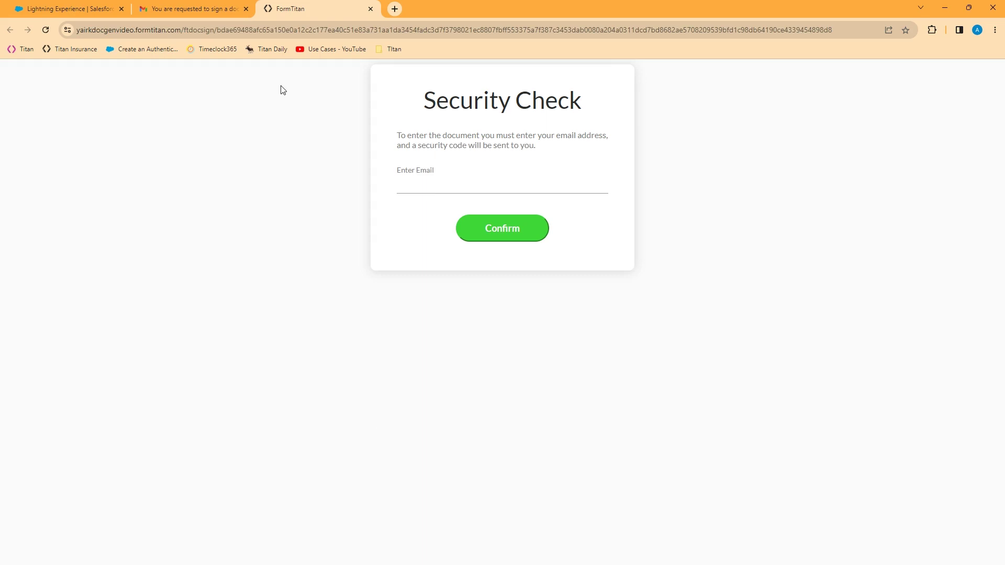
Step: Copy the recipient's email address from Gmail and submit it on the Security Check page
click(191, 9)
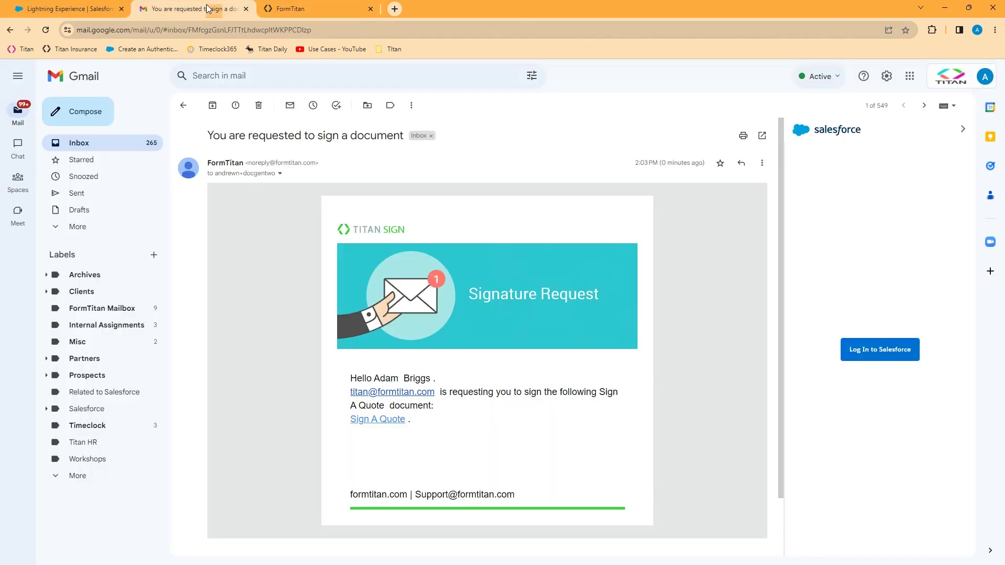
click(280, 173)
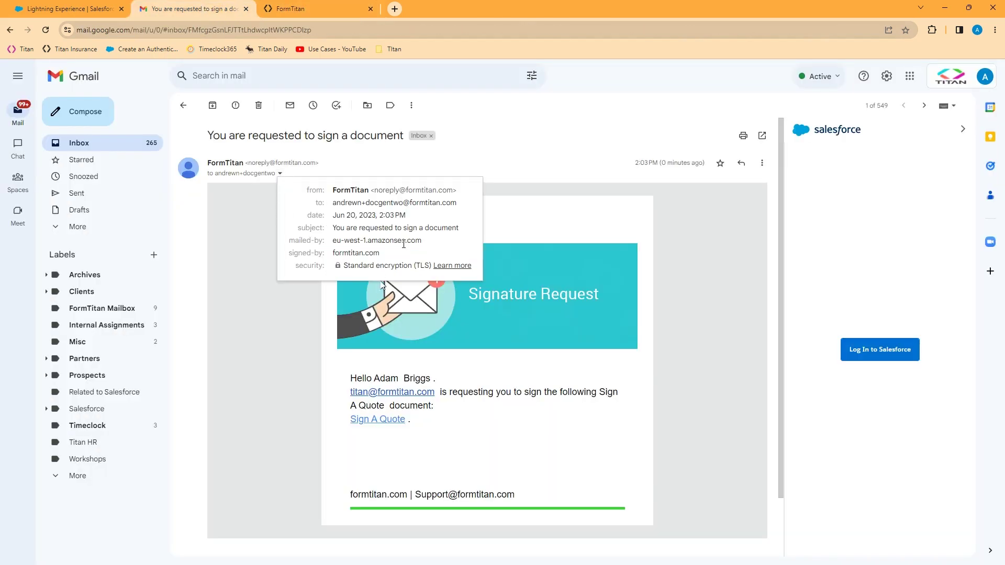
drag(458, 204, 335, 209)
key(ctrl+c)
click(304, 8)
key(ctrl+v)
click(495, 229)
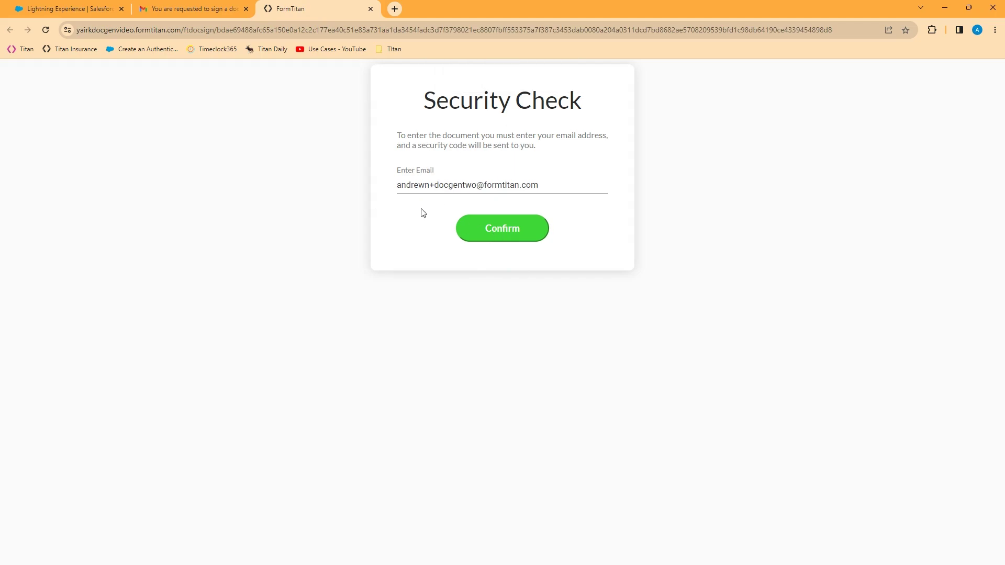
click(471, 228)
Step: Enter the security code from the code email and confirm to open the quote
click(179, 4)
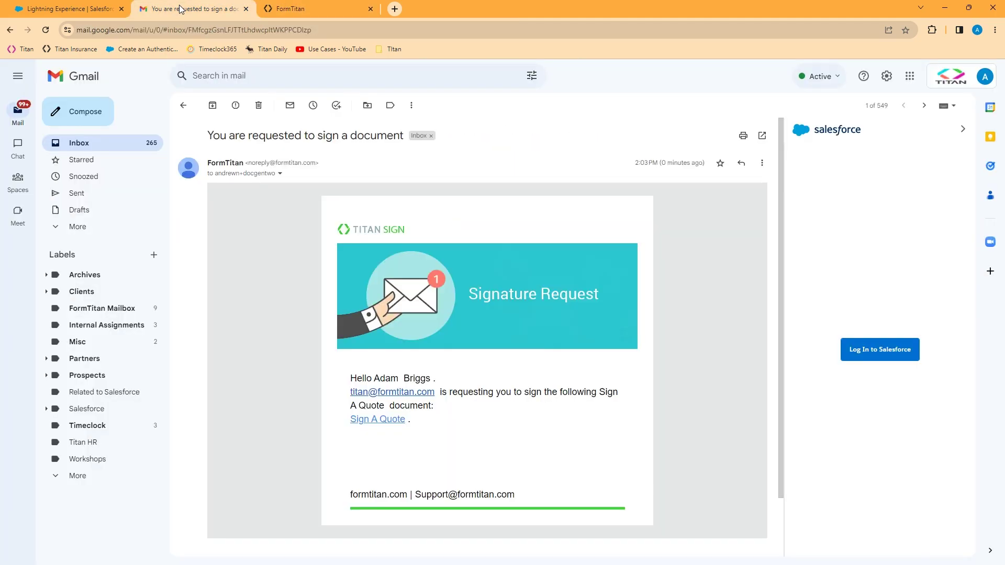
click(184, 106)
click(443, 130)
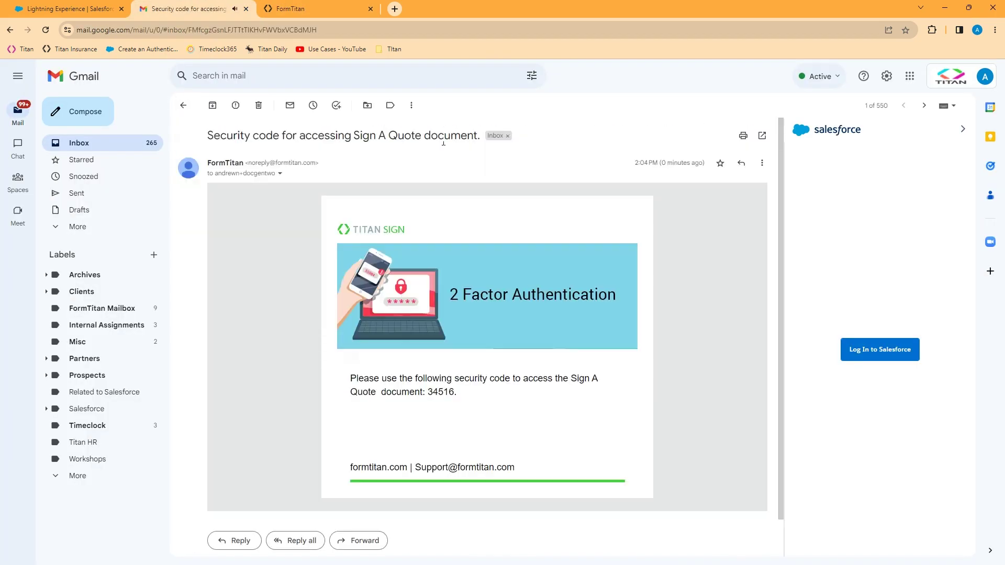
key(ctrl+Tab)
click(410, 184)
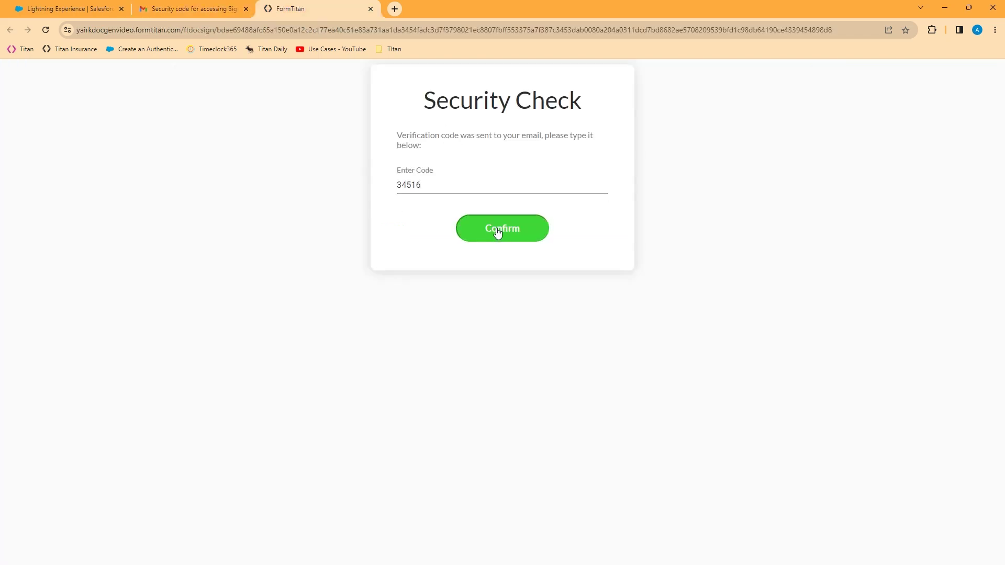
click(500, 231)
scroll(687, 312, down, 2)
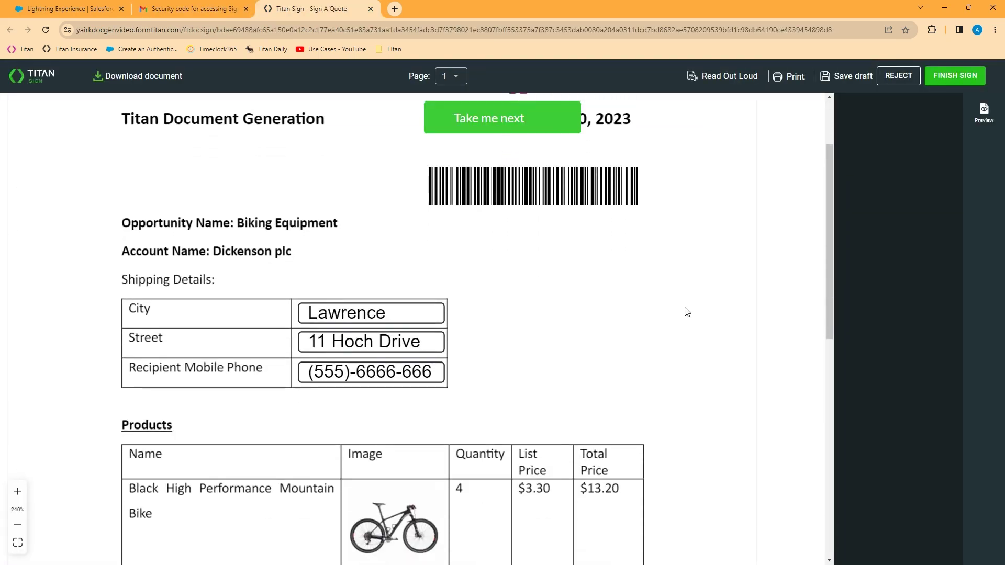
Step: Scroll through the quote, reviewing the prefilled city, street and phone values
scroll(687, 312, down, 1)
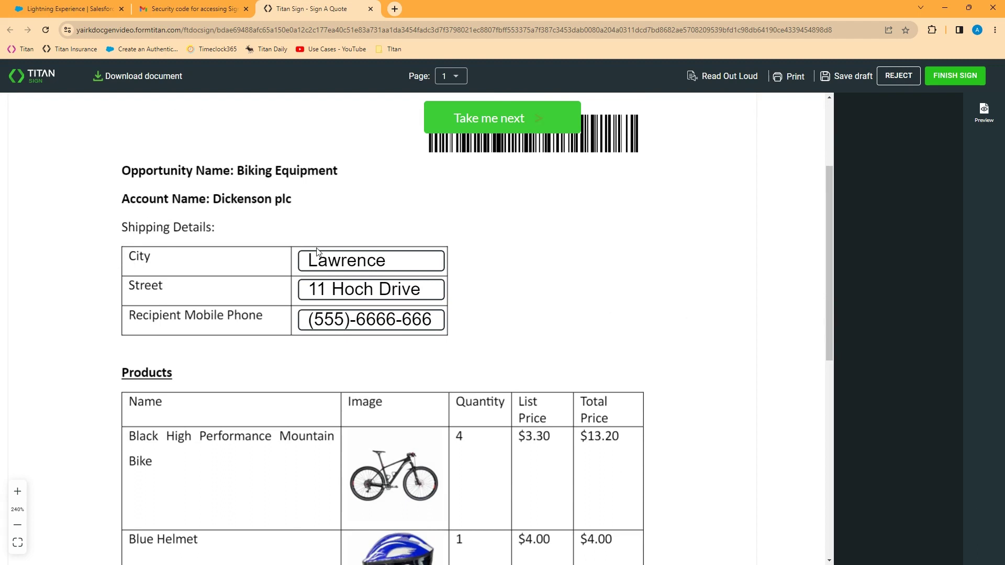
drag(317, 260, 353, 260)
drag(317, 289, 353, 290)
drag(314, 319, 374, 320)
scroll(396, 321, down, 3)
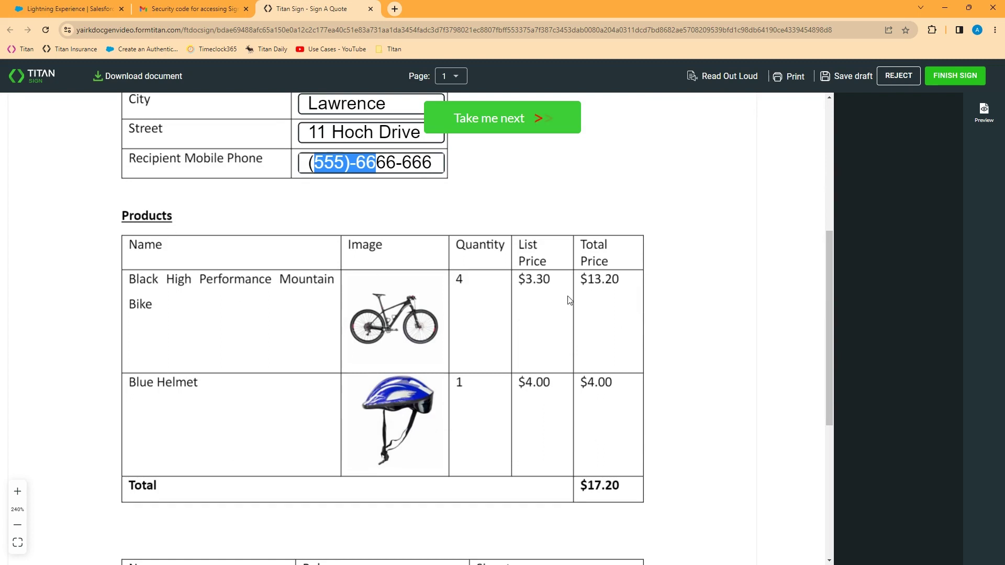
scroll(606, 304, down, 5)
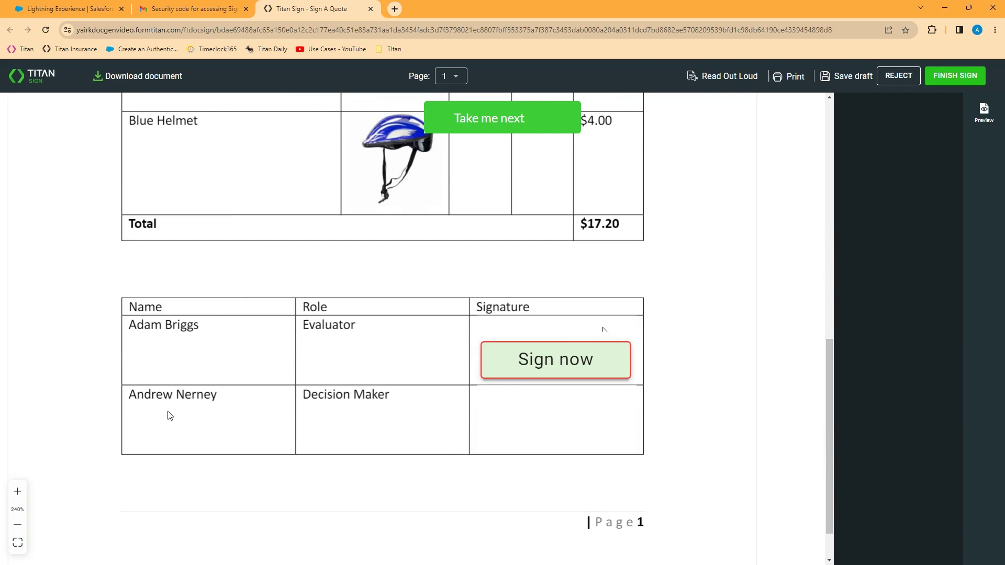
Step: Draw and apply the Evaluator's signature, completing the first signing
click(540, 361)
mouse_move(353, 320)
mouse_down()
mouse_move(387, 314)
mouse_move(460, 328)
mouse_move(495, 317)
mouse_move(505, 327)
mouse_up()
click(646, 432)
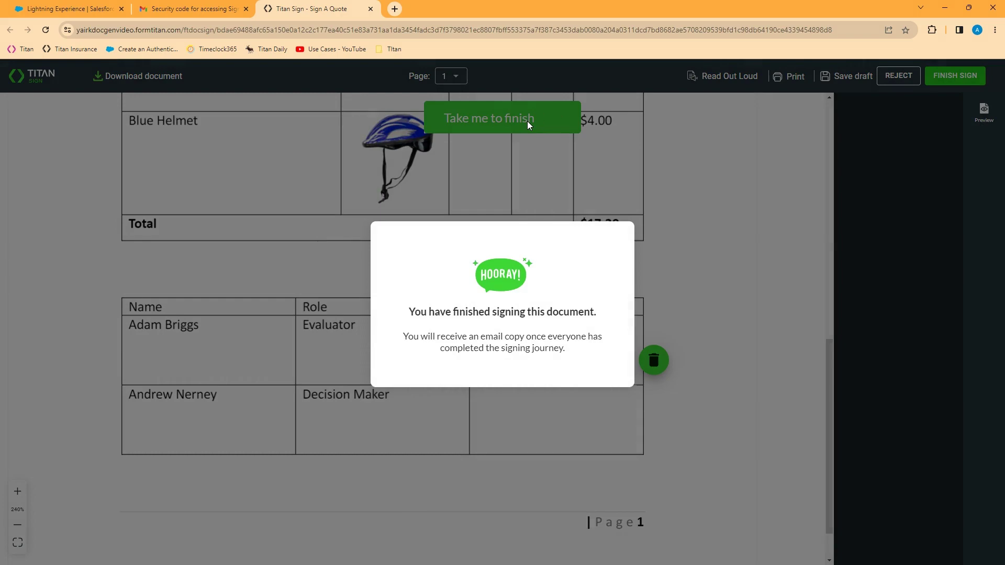
key(ctrl+shift+Tab)
Step: Open the Decision Maker's request email, follow the Sign A Quote link and confirm the security code
click(461, 134)
scroll(450, 314, down, 1)
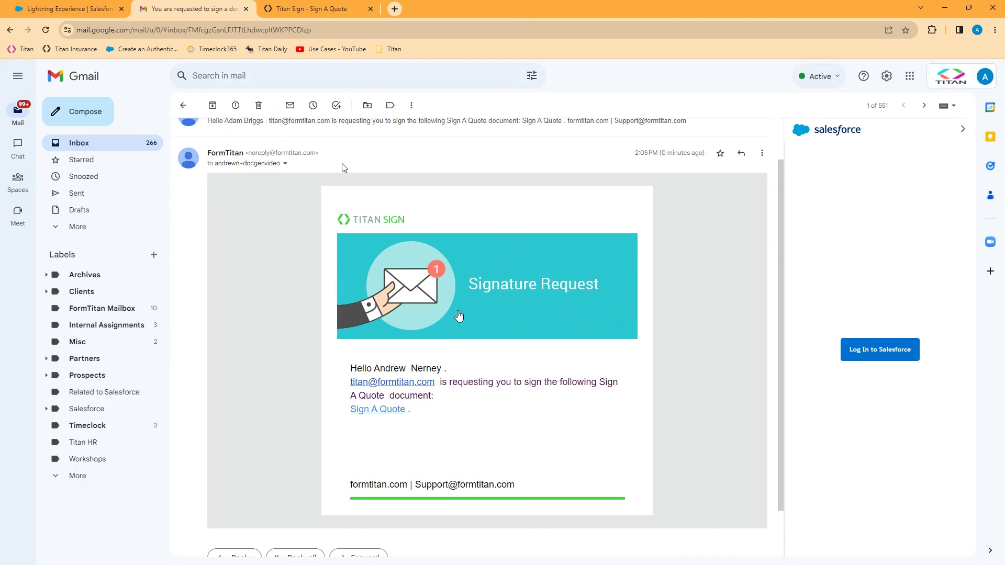
click(285, 163)
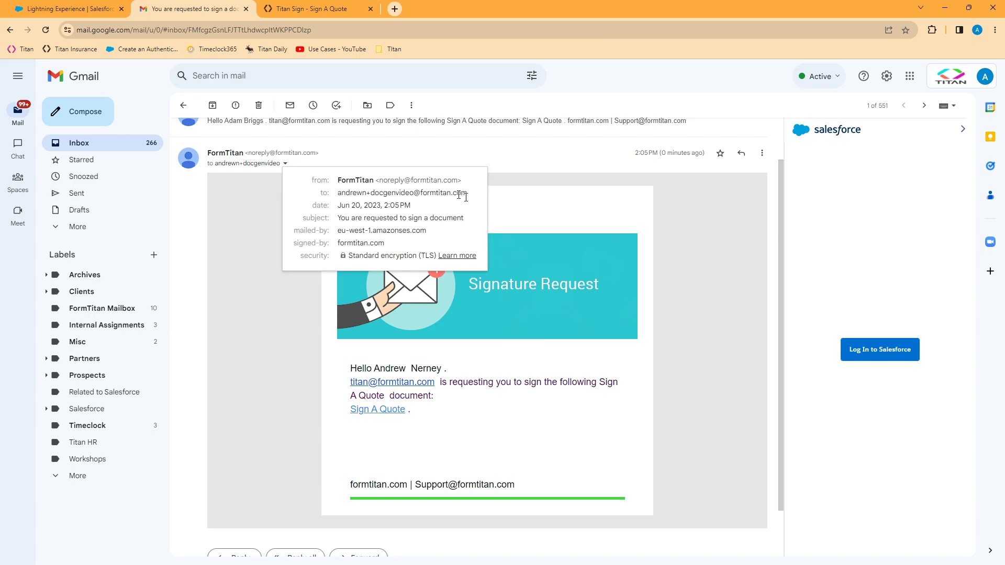
drag(465, 197, 342, 190)
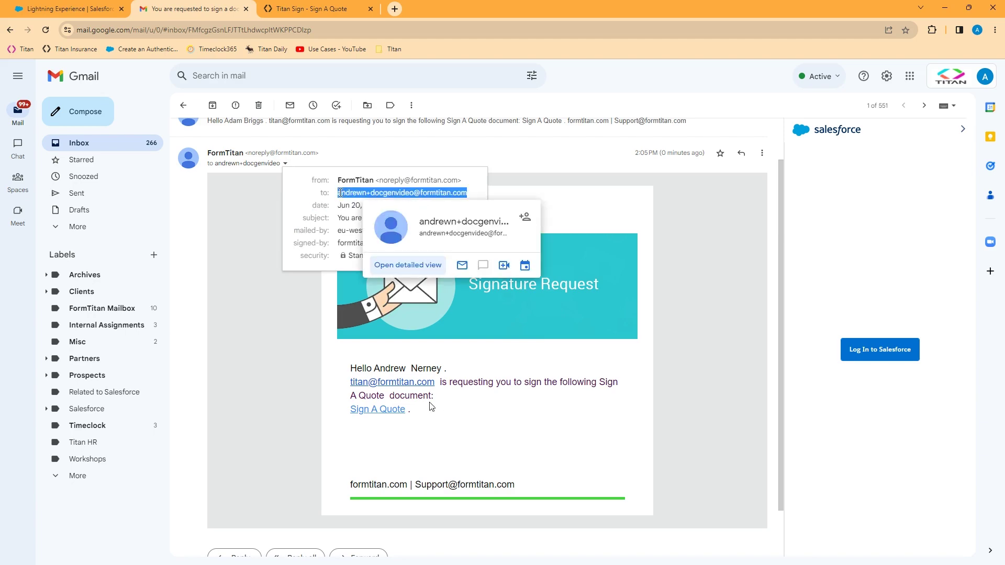
click(377, 409)
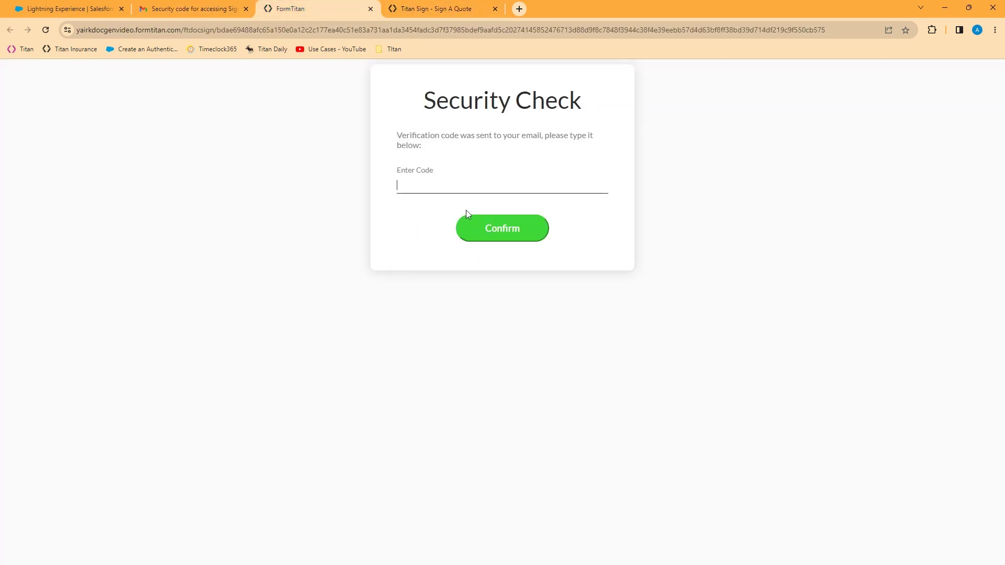
key(ctrl+v)
click(503, 227)
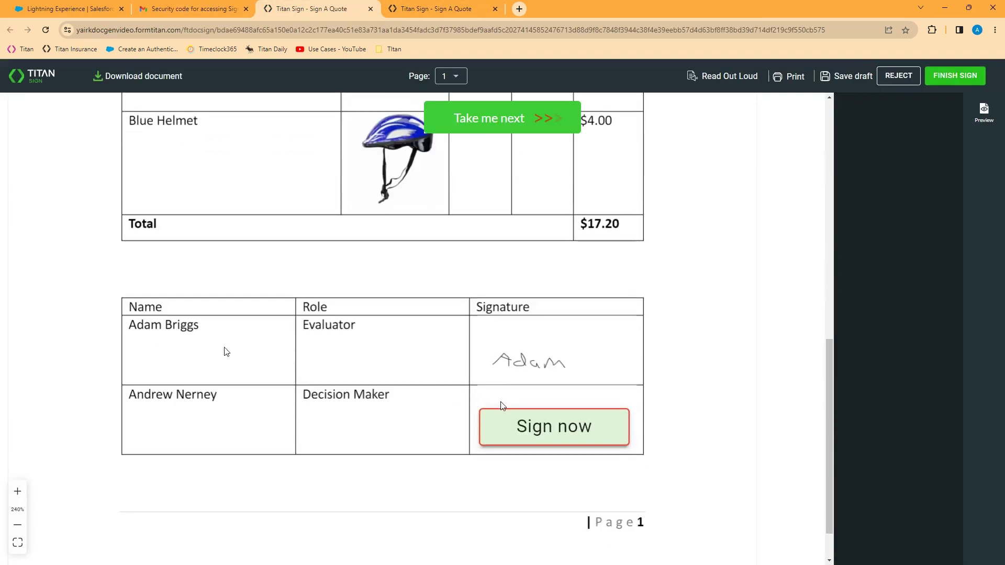
Step: Draw and apply the Decision Maker's signature, then finish signing the quote
click(503, 411)
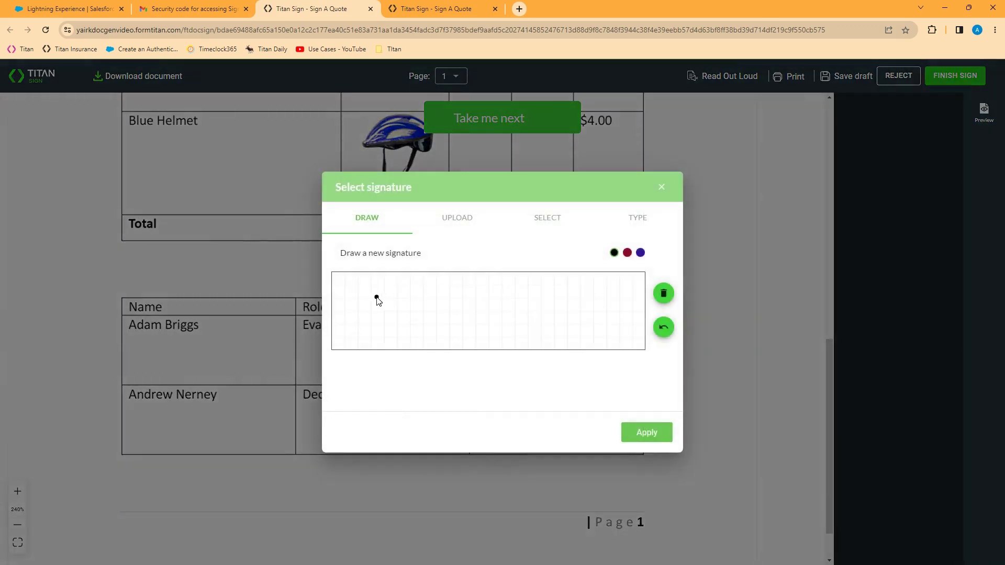
mouse_move(372, 297)
mouse_down()
mouse_move(413, 341)
mouse_move(474, 327)
mouse_up()
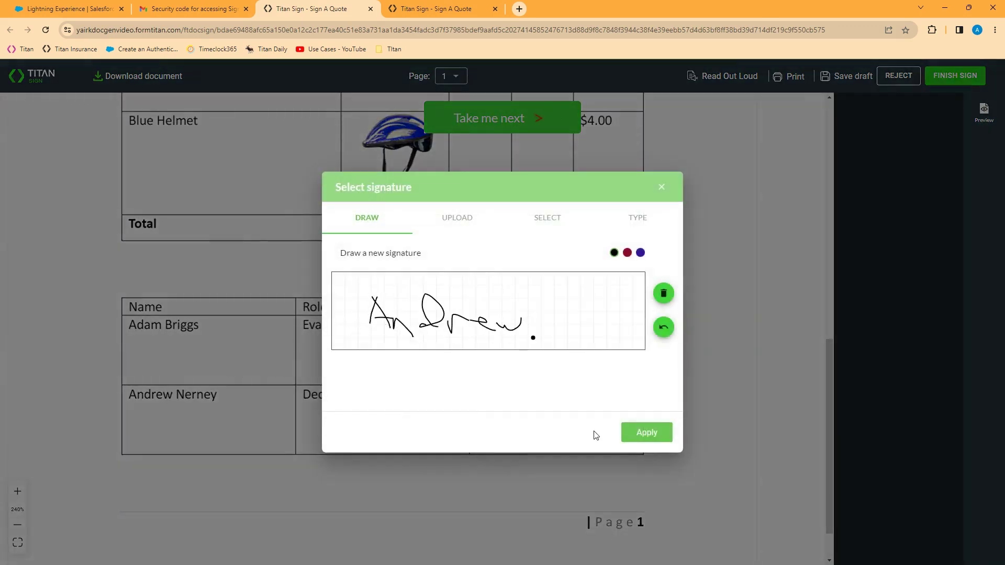
click(646, 433)
click(950, 77)
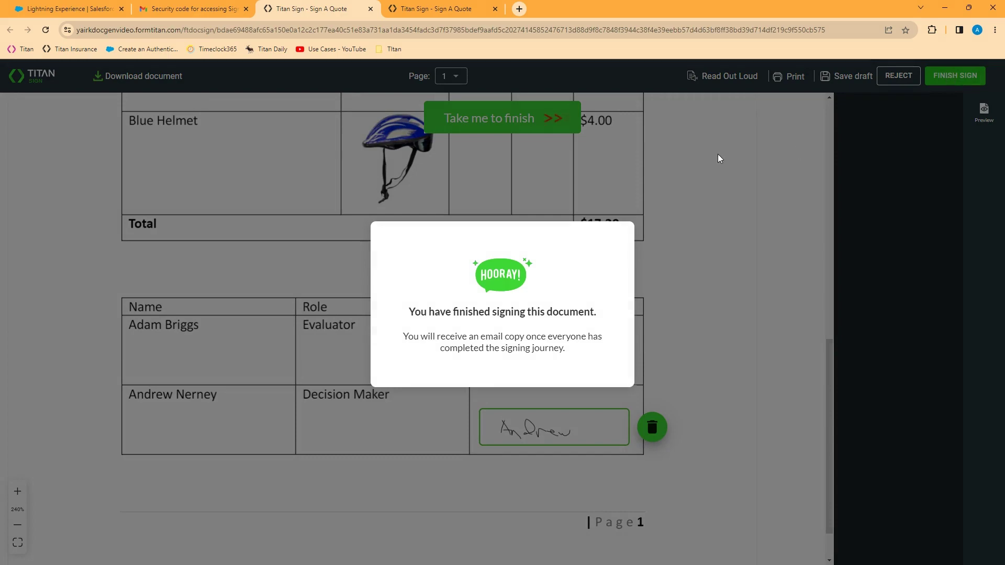
Step: View the signing-completed email with SignedDocument.pdf, then return to the Salesforce opportunity
click(188, 9)
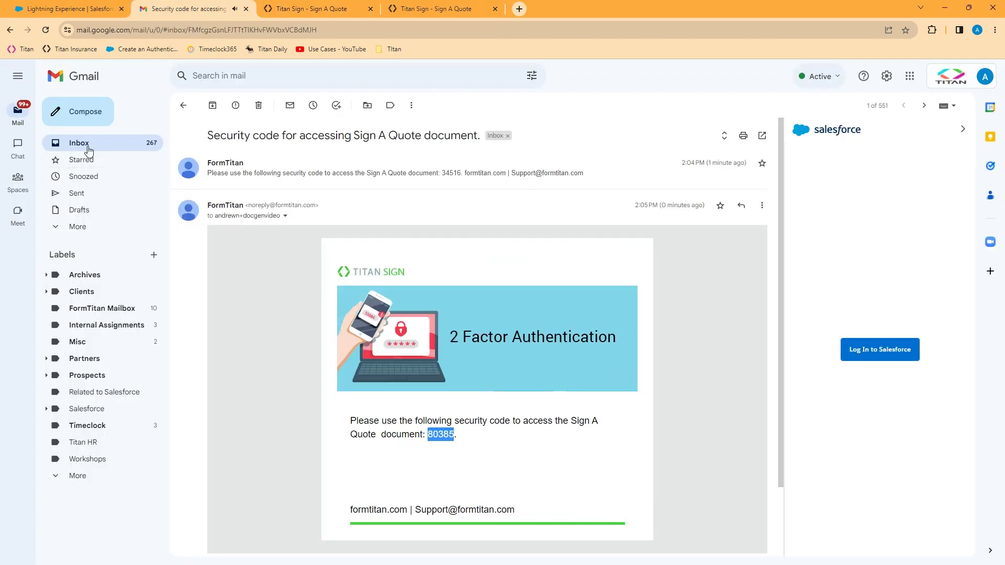
click(79, 143)
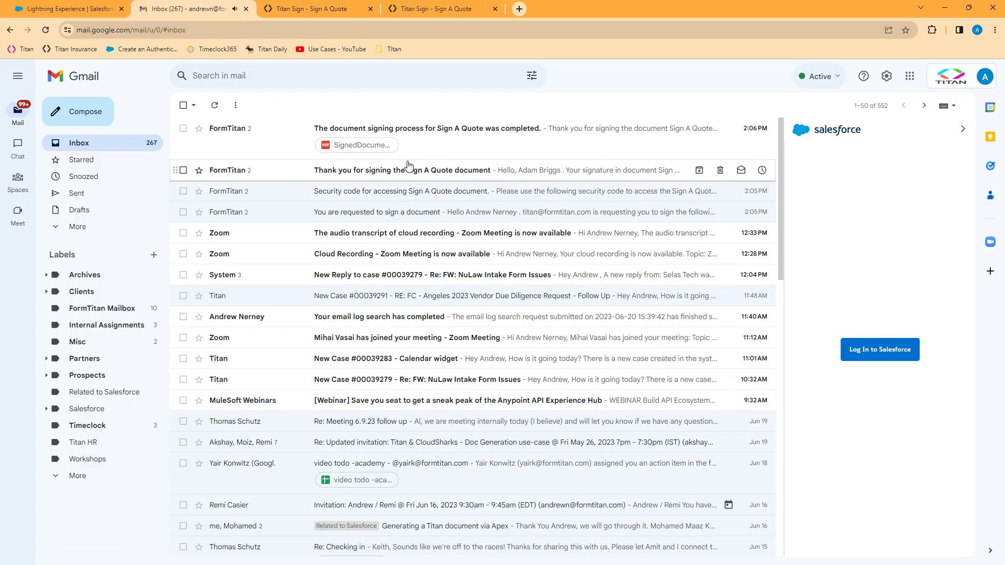
click(443, 136)
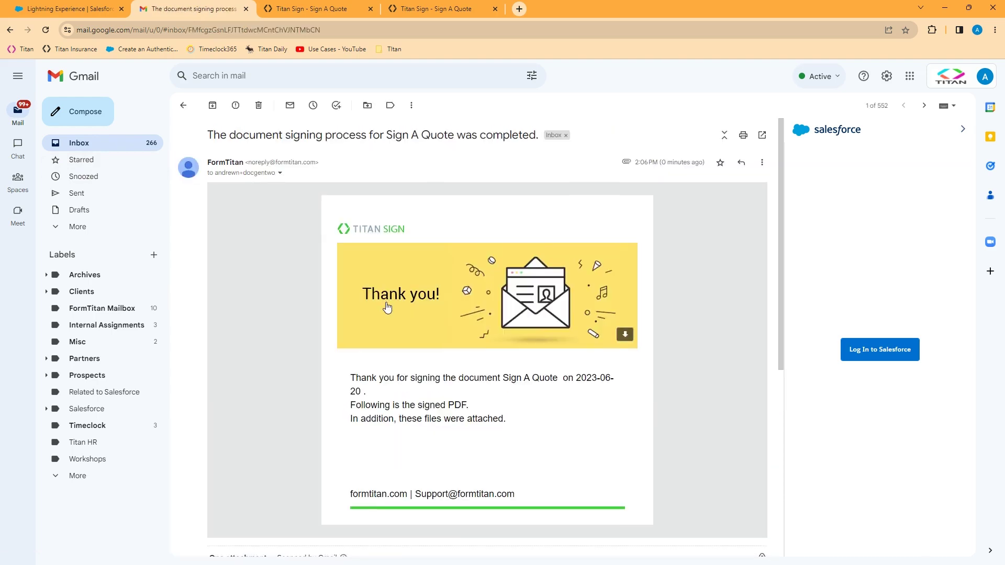
scroll(387, 314, down, 4)
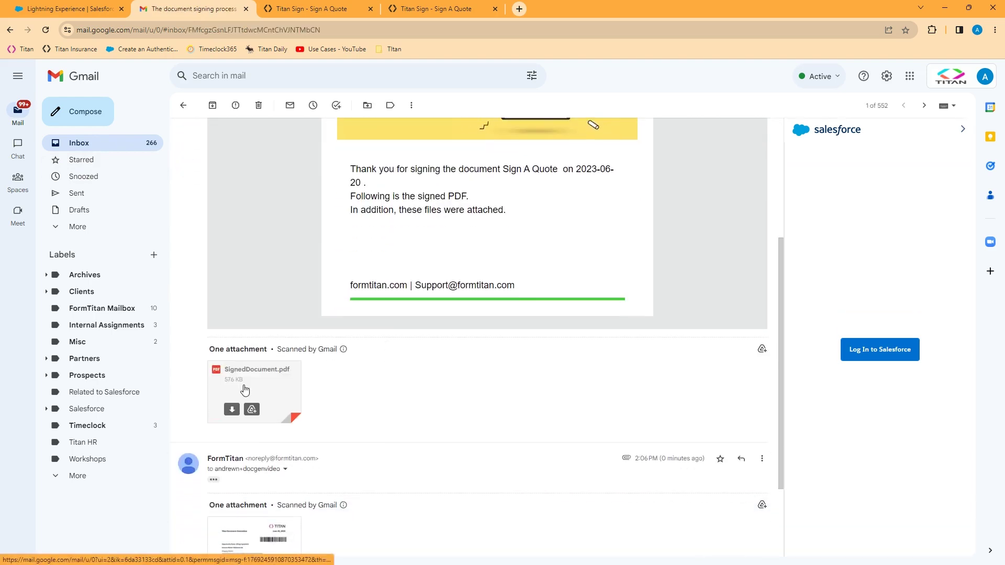
click(62, 8)
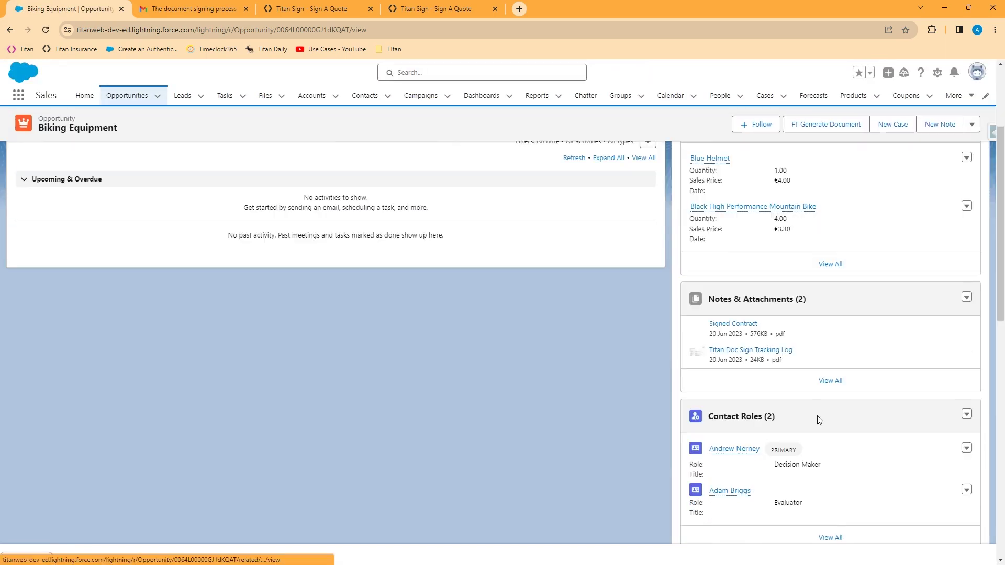
click(739, 321)
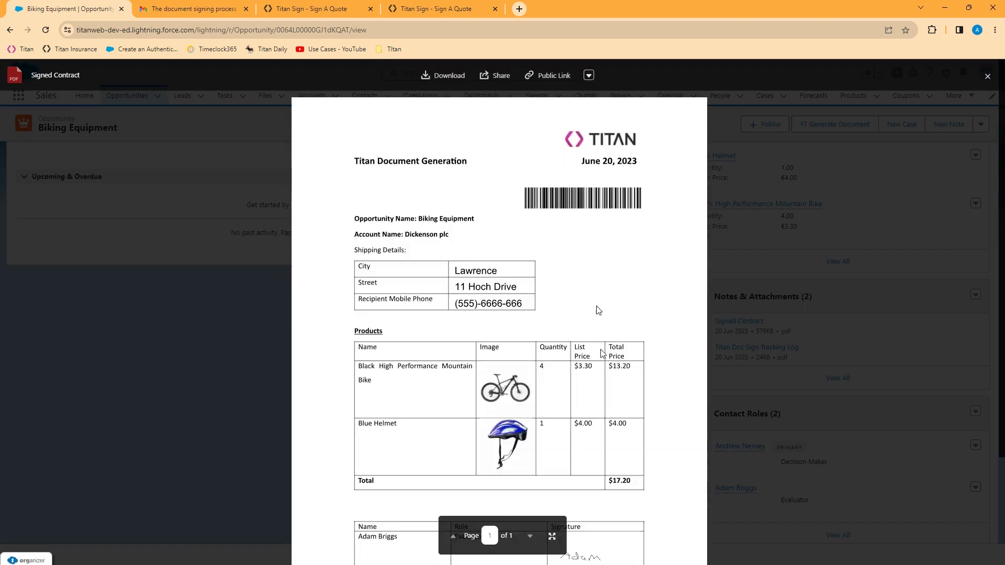
scroll(598, 311, down, 3)
click(988, 76)
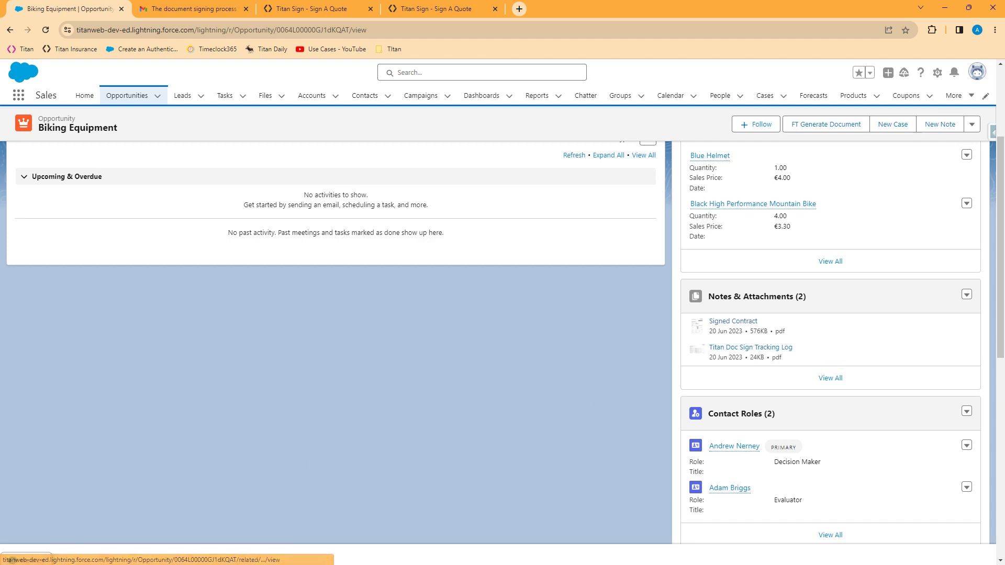
scroll(387, 397, up, 3)
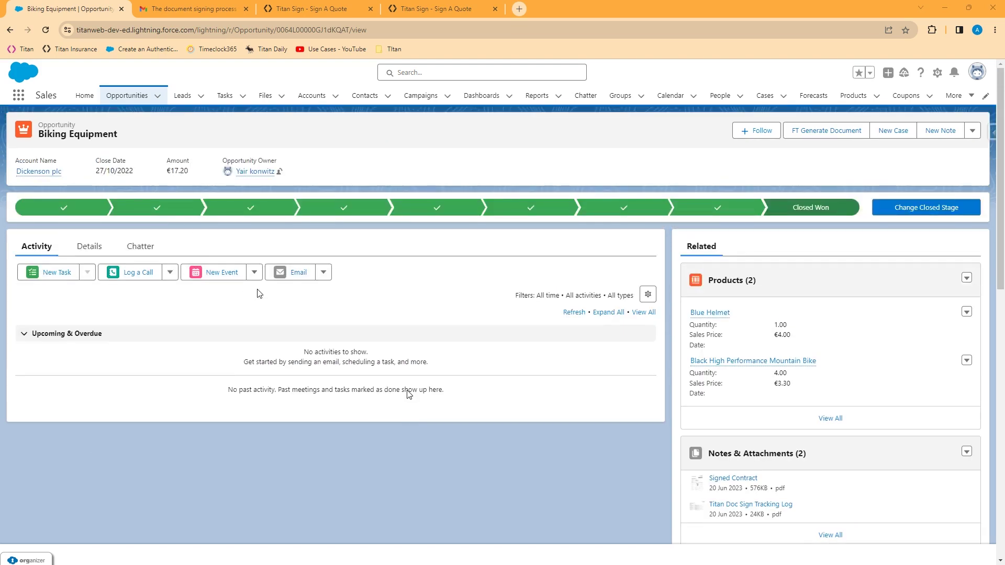
Step: Search Setup Quick Find for 'flow' and open the RTF - Send Quote for Signing With Titan flow
click(937, 73)
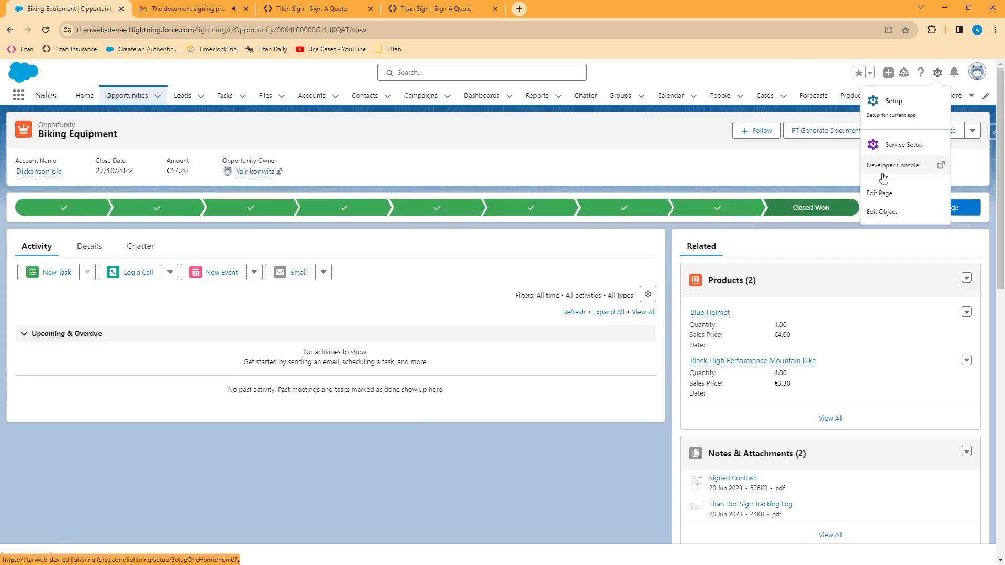
click(894, 102)
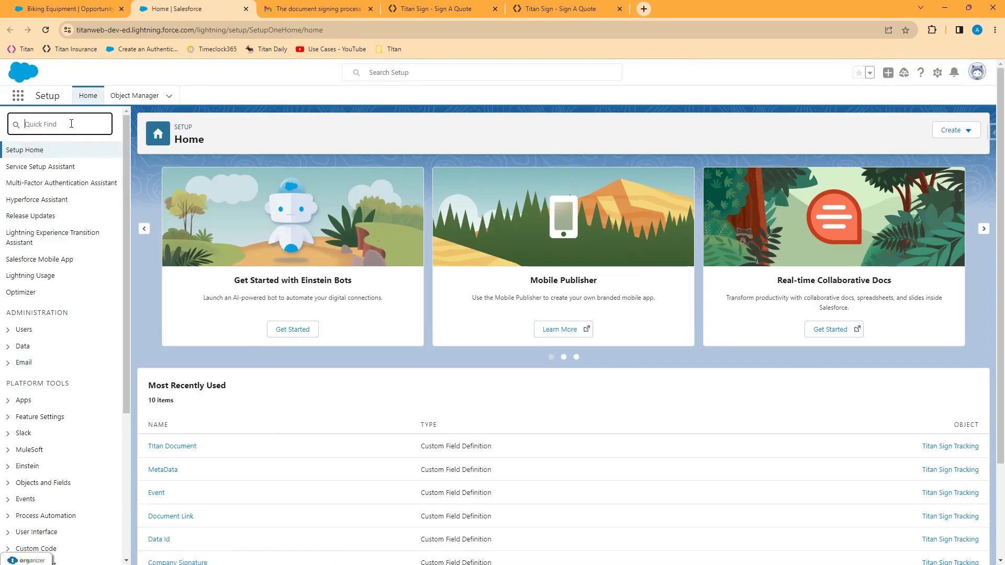
text(flow)
click(37, 234)
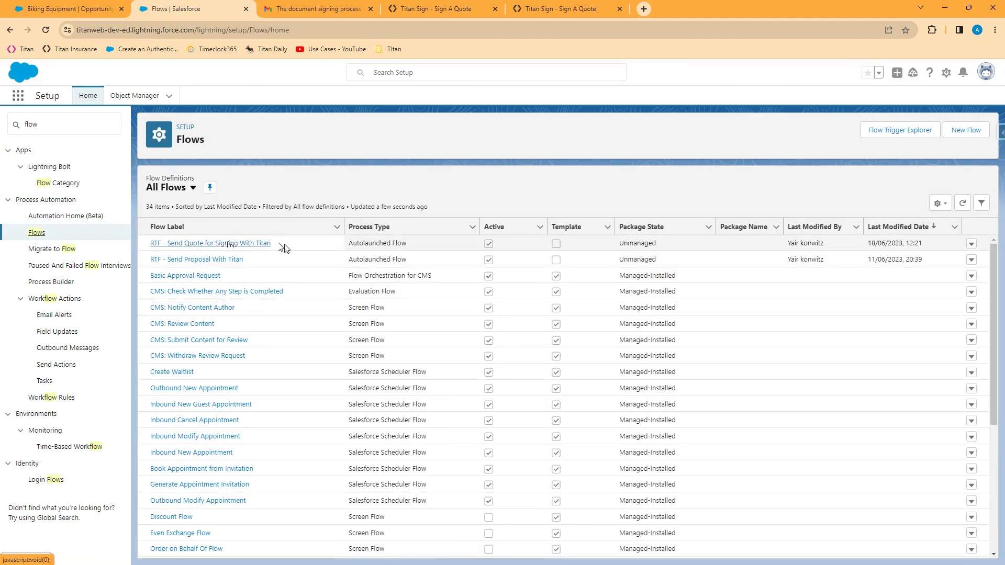
click(220, 244)
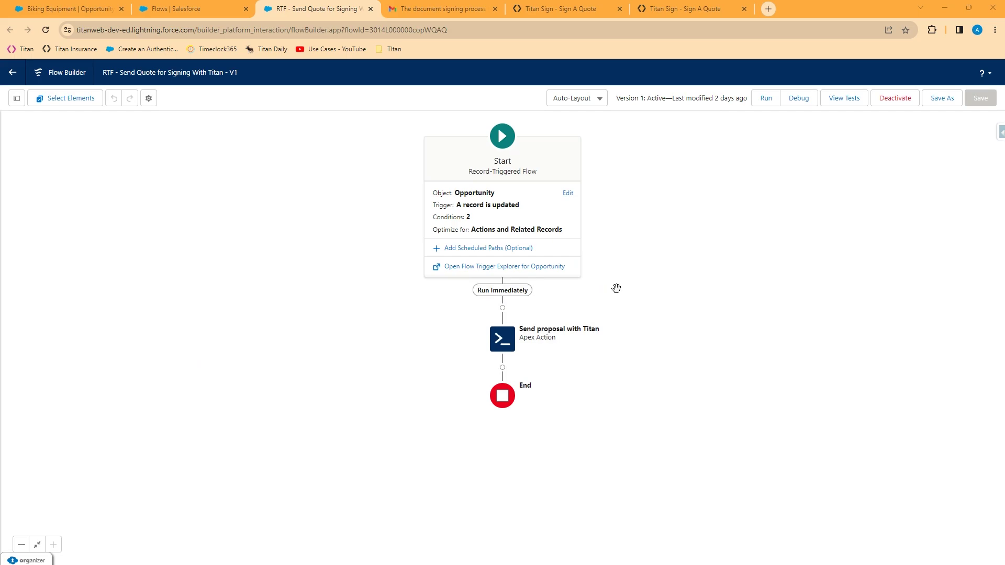
click(568, 194)
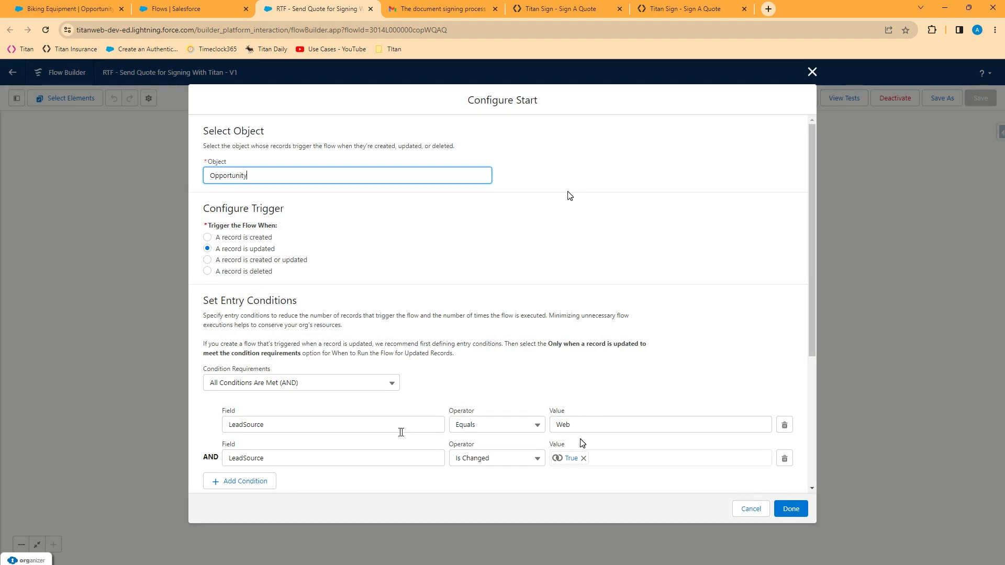
click(760, 509)
Step: Open the Send proposal with Titan action and inspect its ftAPIKey, ftFormHash and objectId values
double_click(512, 348)
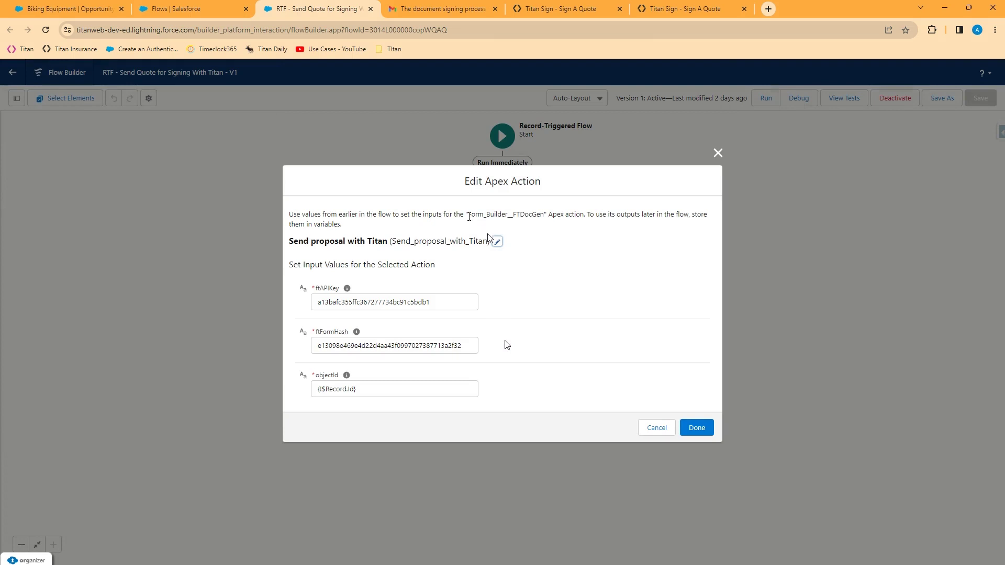
drag(468, 215, 544, 218)
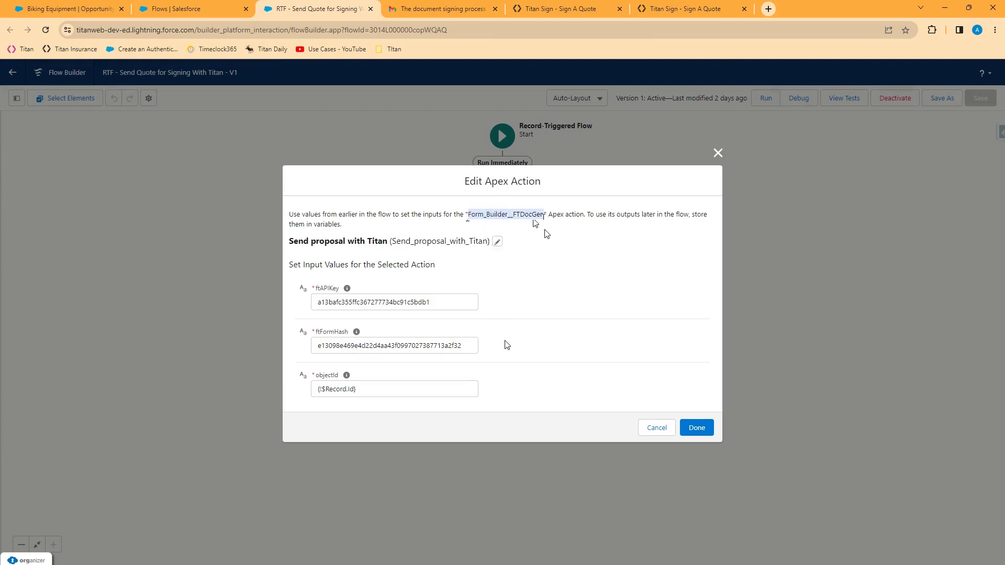
click(547, 234)
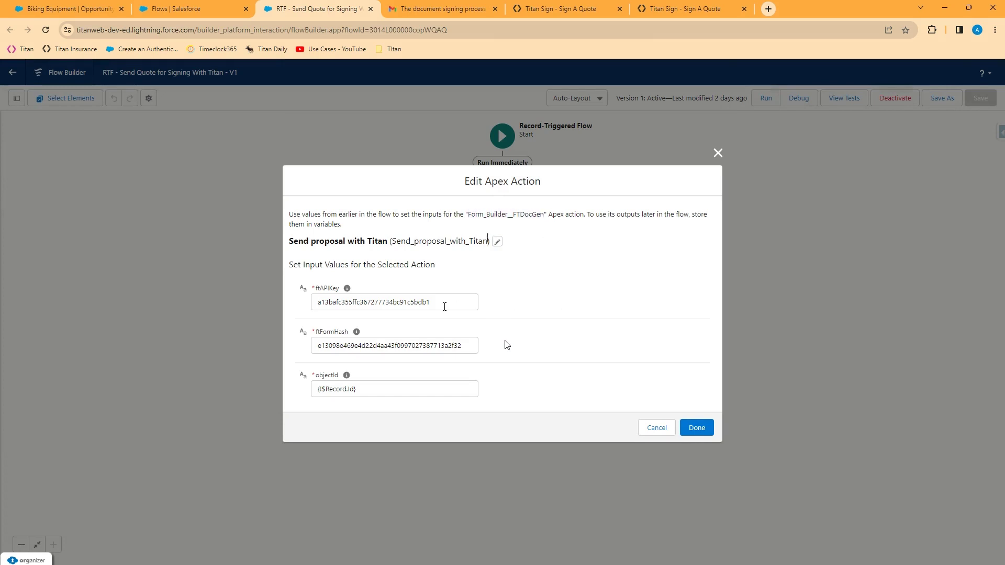
triple_click(445, 299)
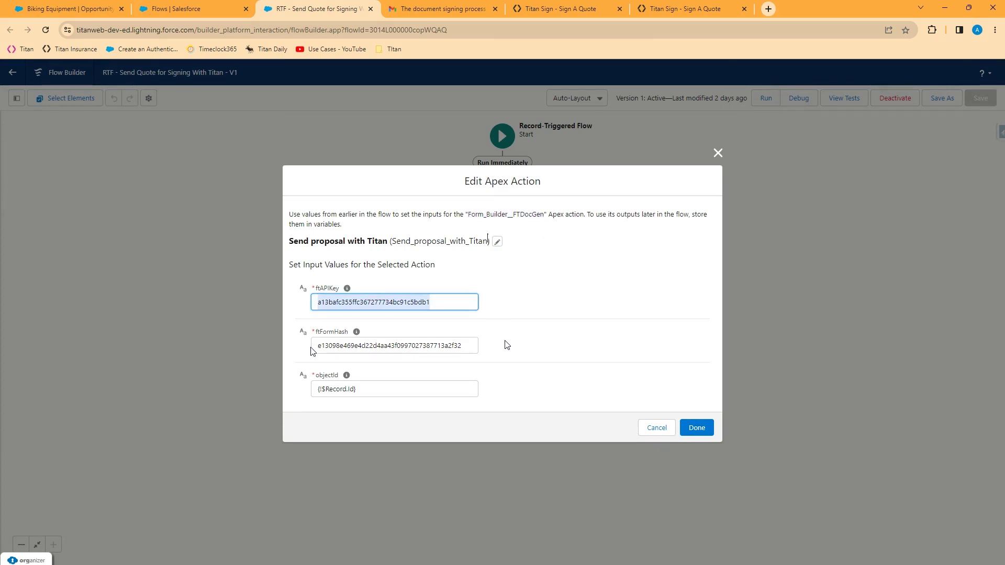
drag(467, 348, 343, 389)
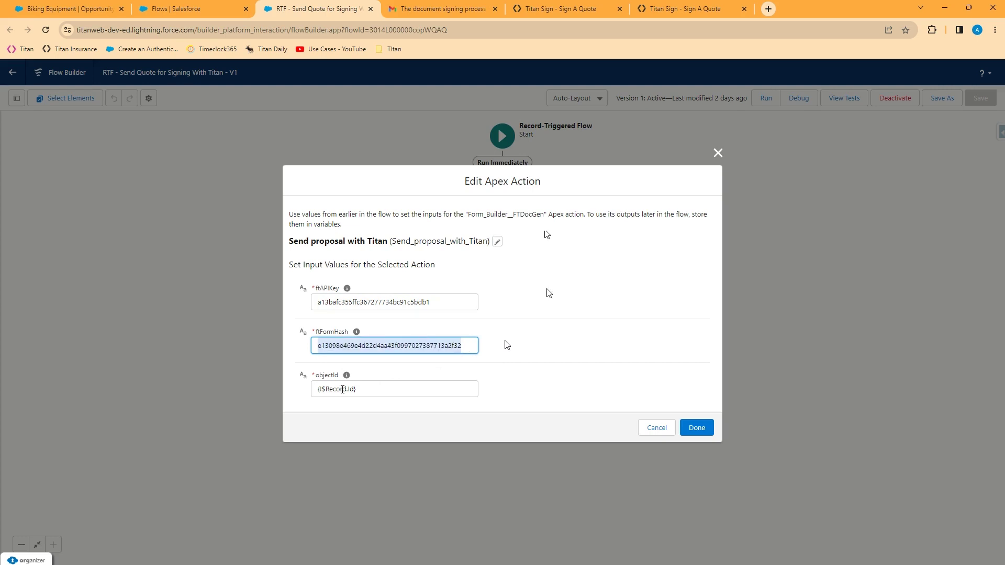
click(378, 303)
click(371, 348)
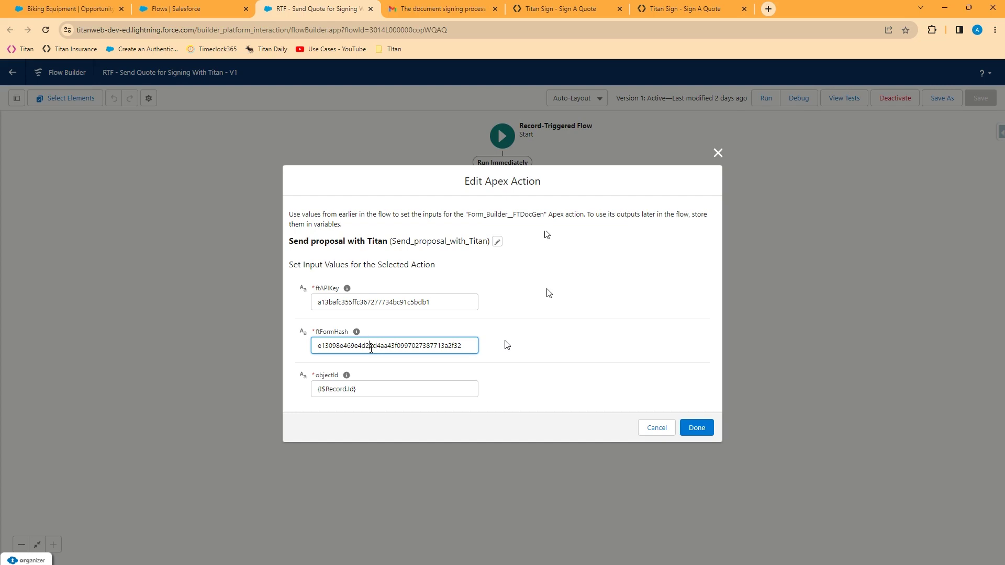
Step: Switch to the Sales app from the App Launcher and open the Biking Equipment opportunity
click(200, 7)
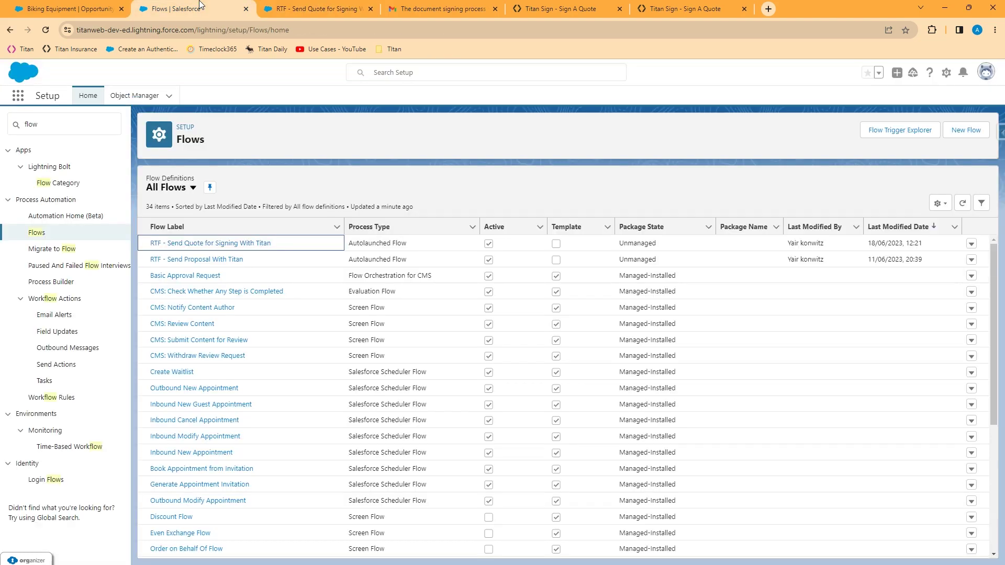
click(18, 95)
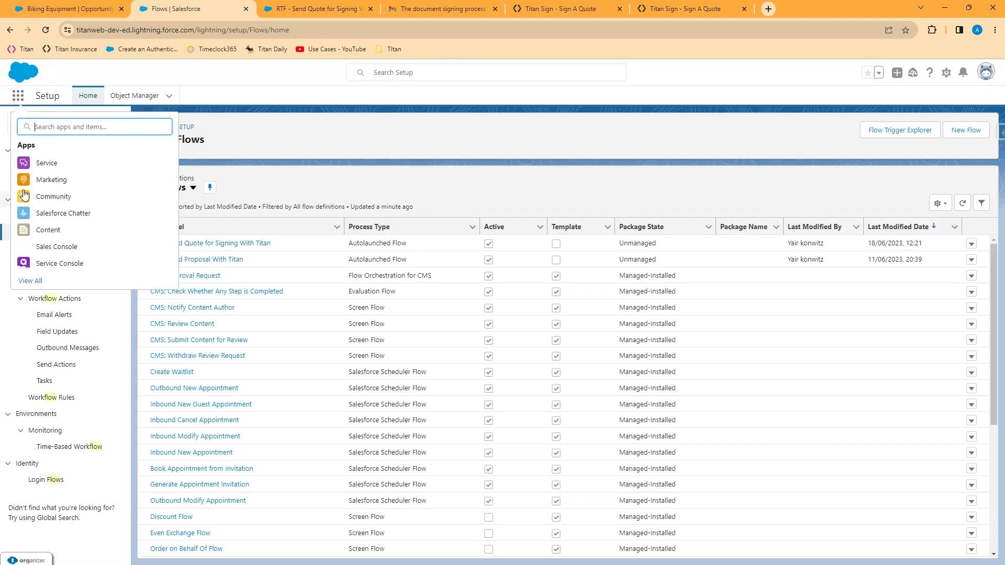
click(31, 280)
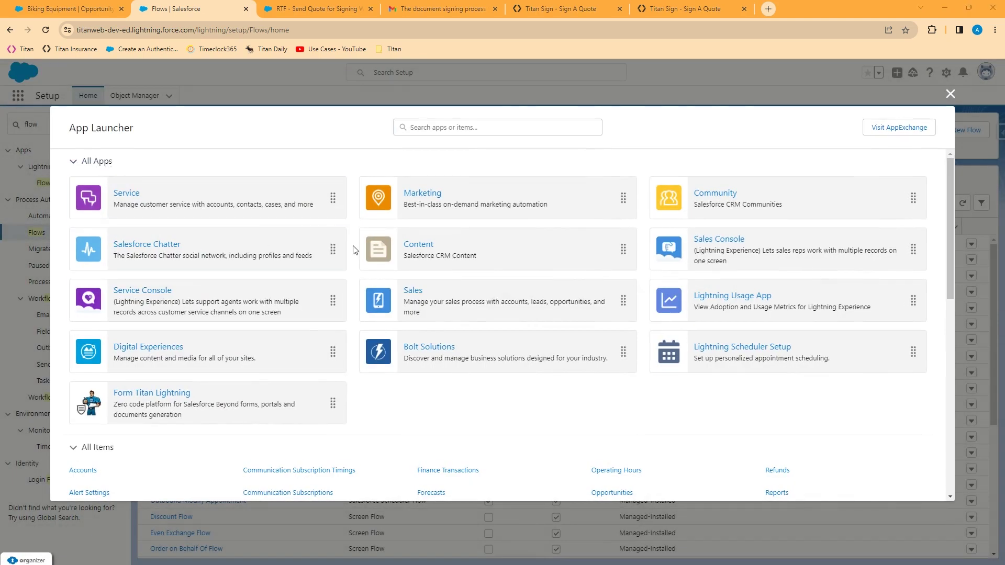
click(411, 291)
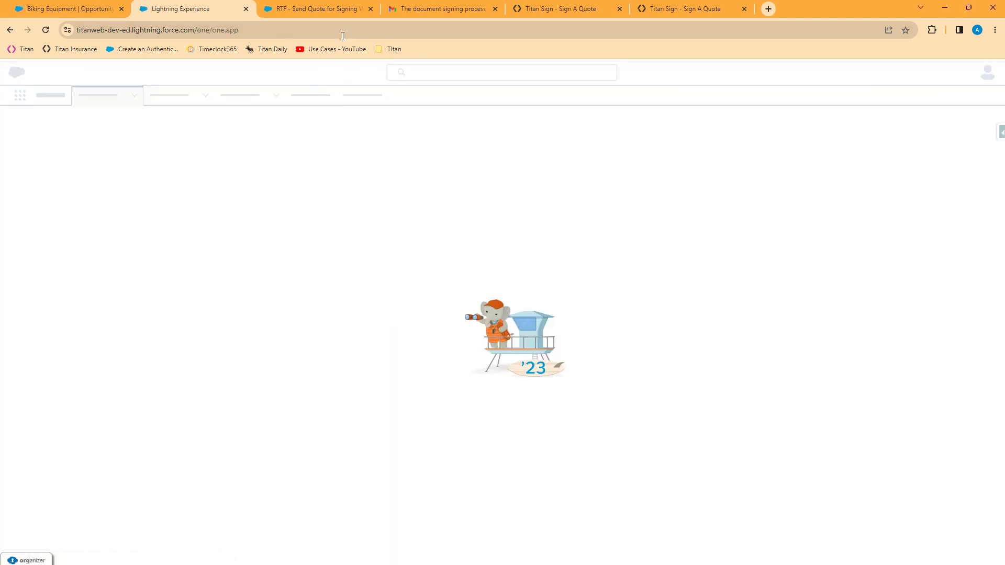
click(135, 96)
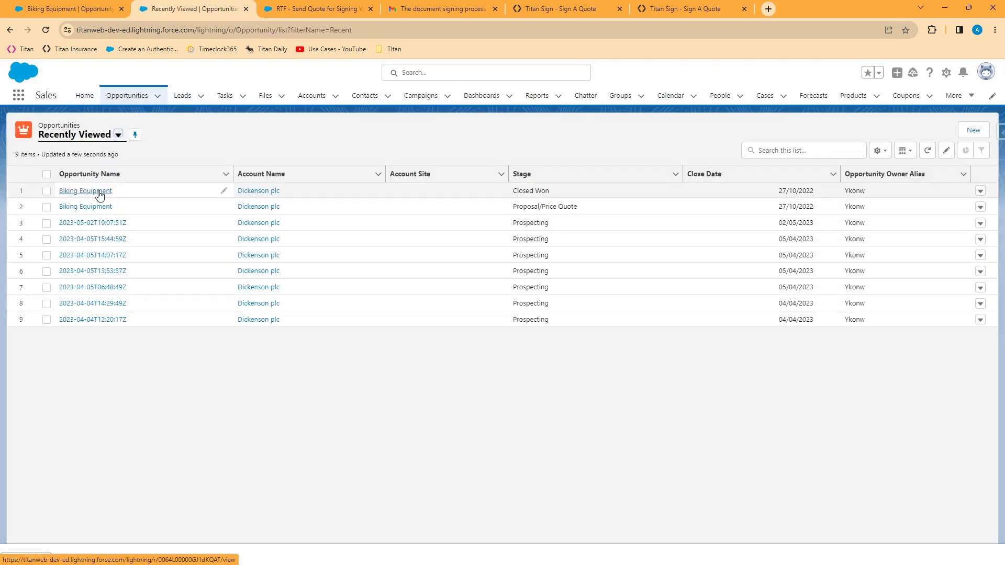
click(99, 194)
Step: Change the opportunity's Lead Source from Phone Inquiry to Web, save, and return to Gmail
scroll(226, 435, down, 1)
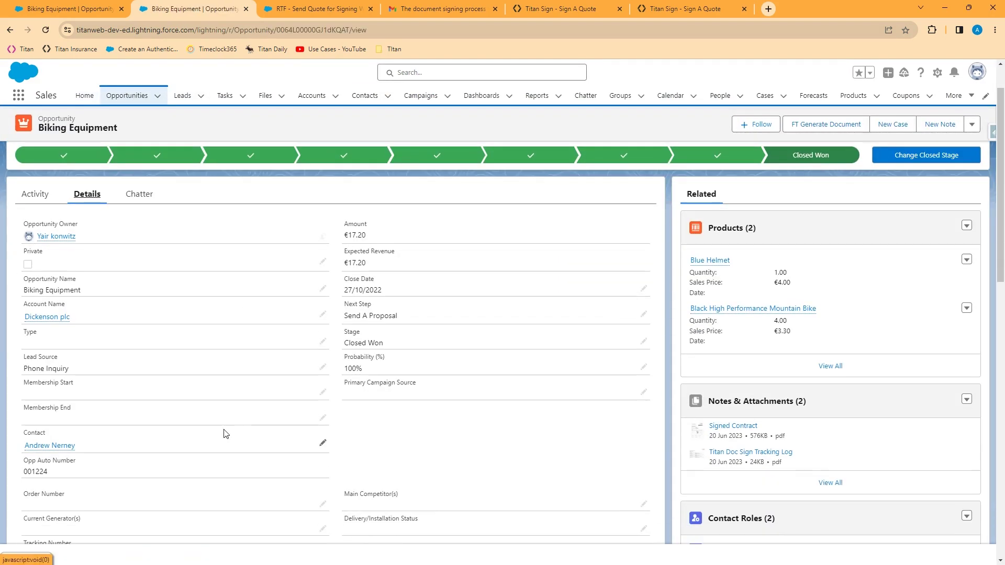
click(322, 366)
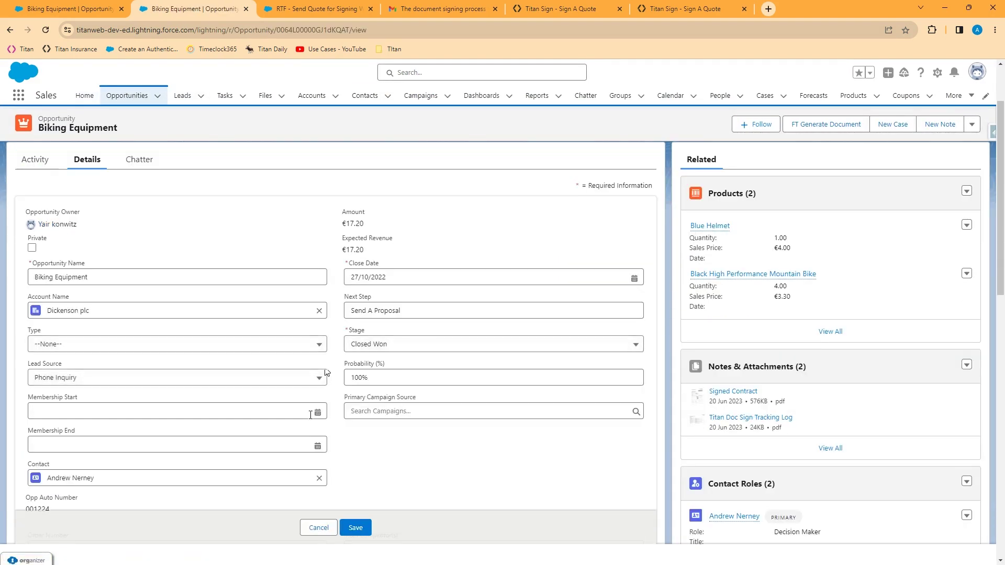
click(320, 377)
click(142, 413)
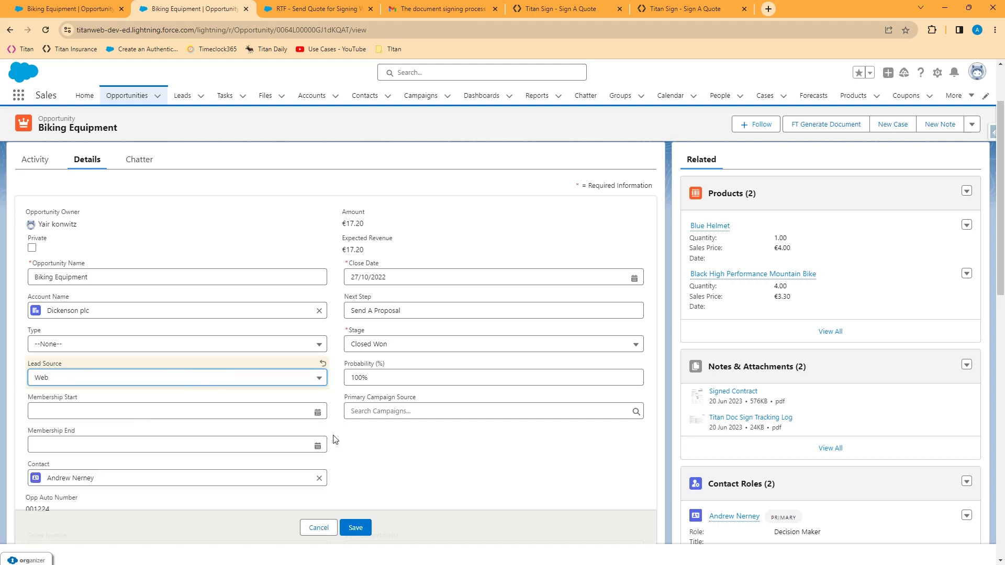
click(356, 528)
click(443, 9)
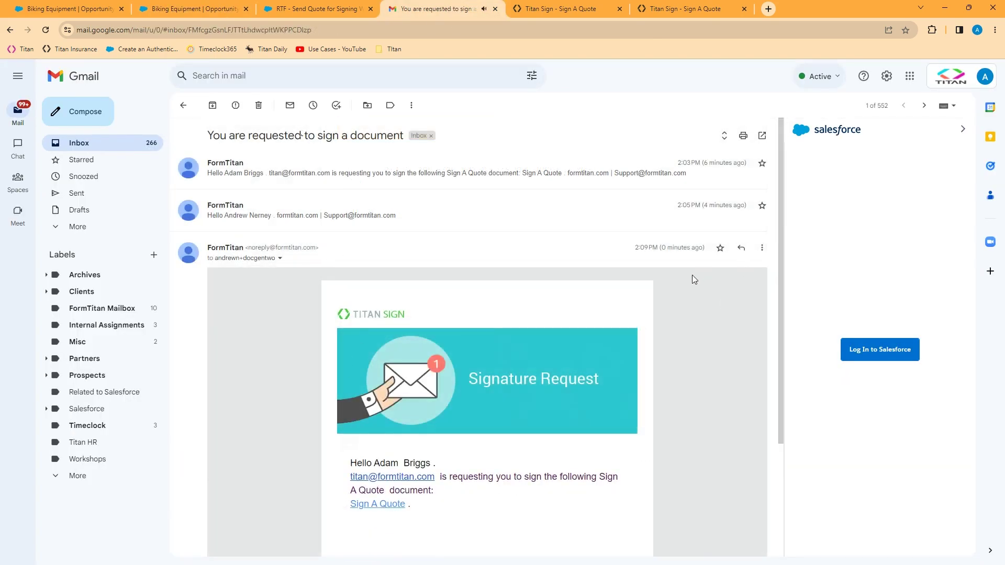
Step: Read through the new Sign A Quote signing request email, then go back to the Biking Equipment opportunity
scroll(692, 280, down, 2)
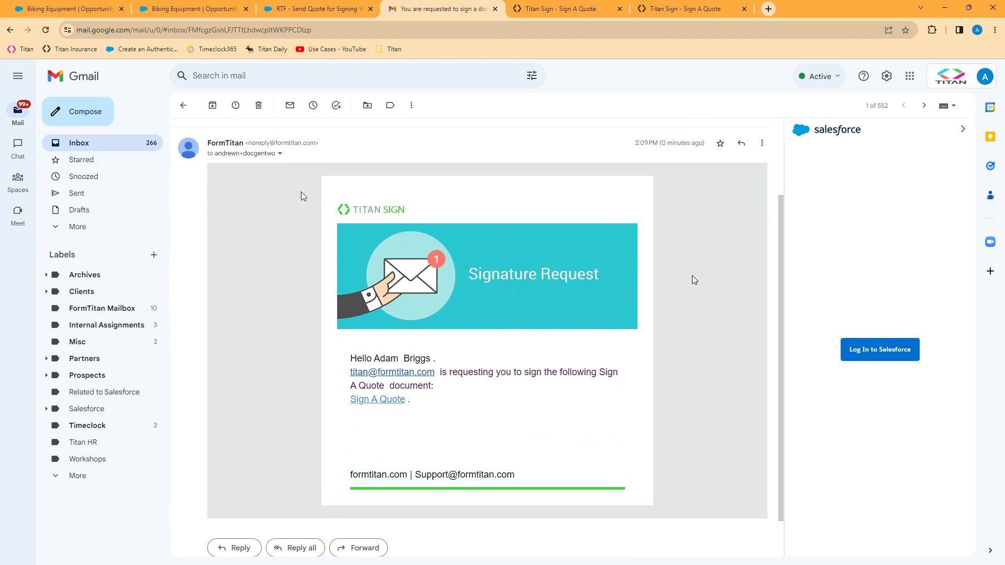
click(193, 9)
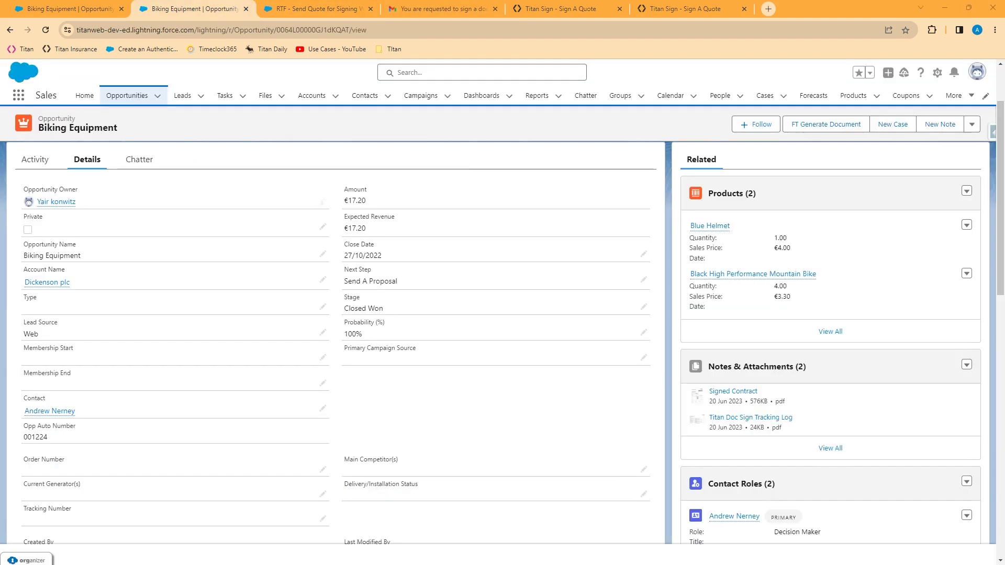